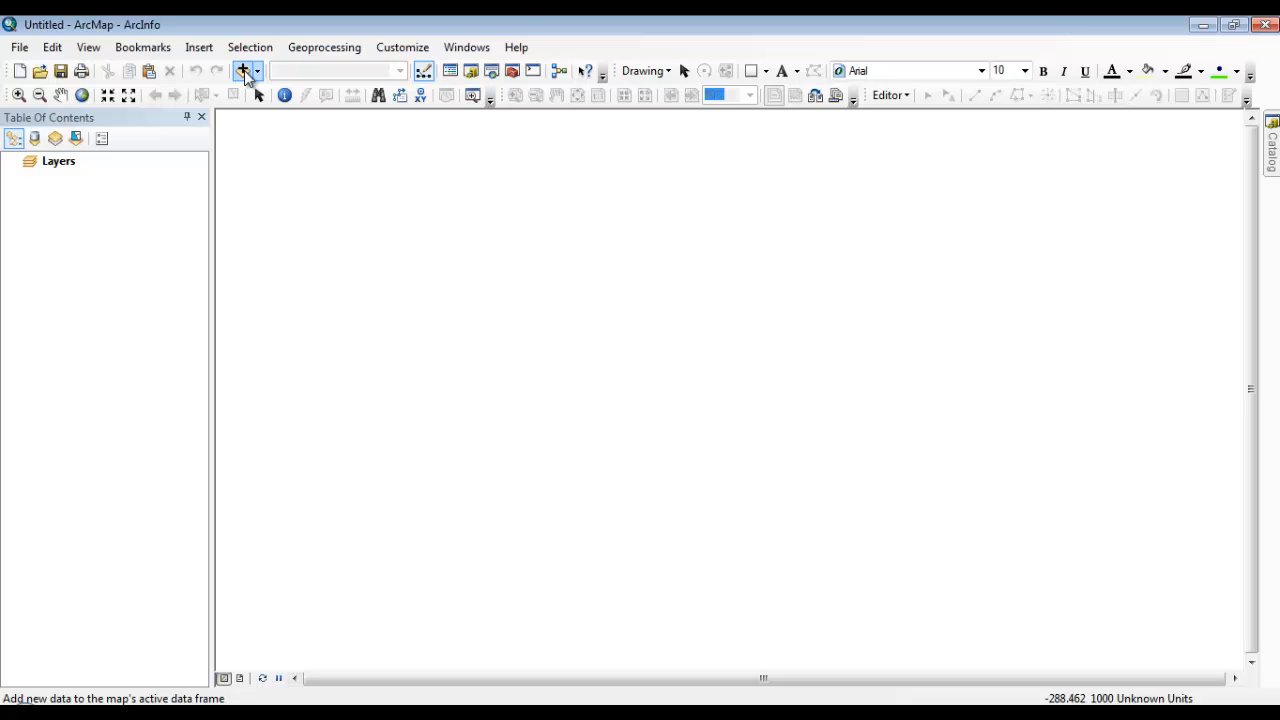
# - Add the Streets layer from MidHill.gdb in the GIST1 Data\Pittsburgh folder to the map
pyautogui.click(243, 72)
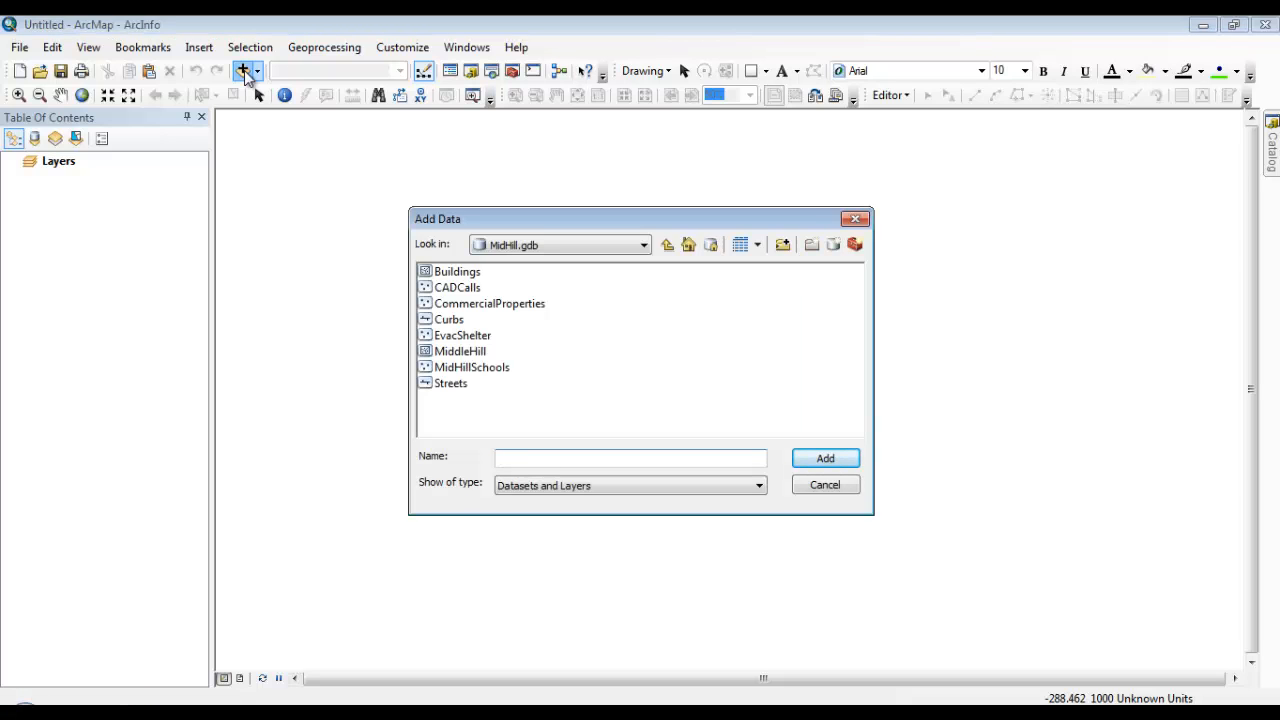
pyautogui.click(667, 245)
pyautogui.click(667, 245)
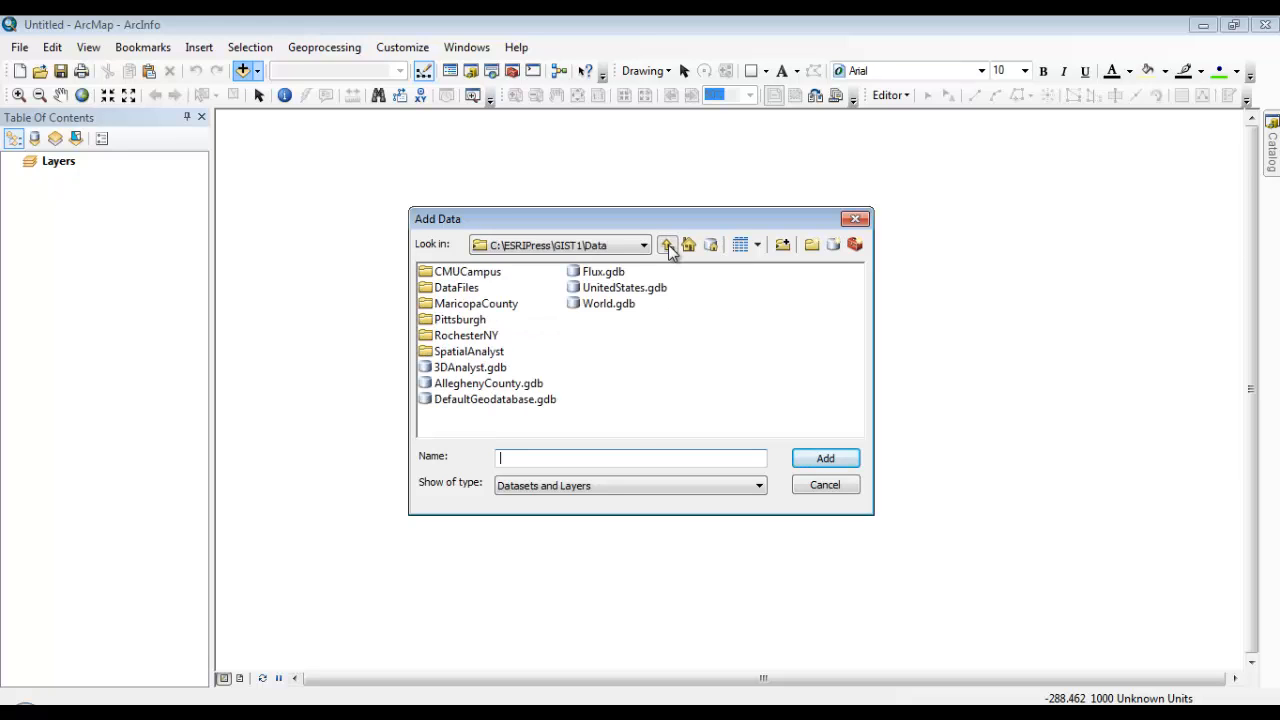
pyautogui.click(667, 245)
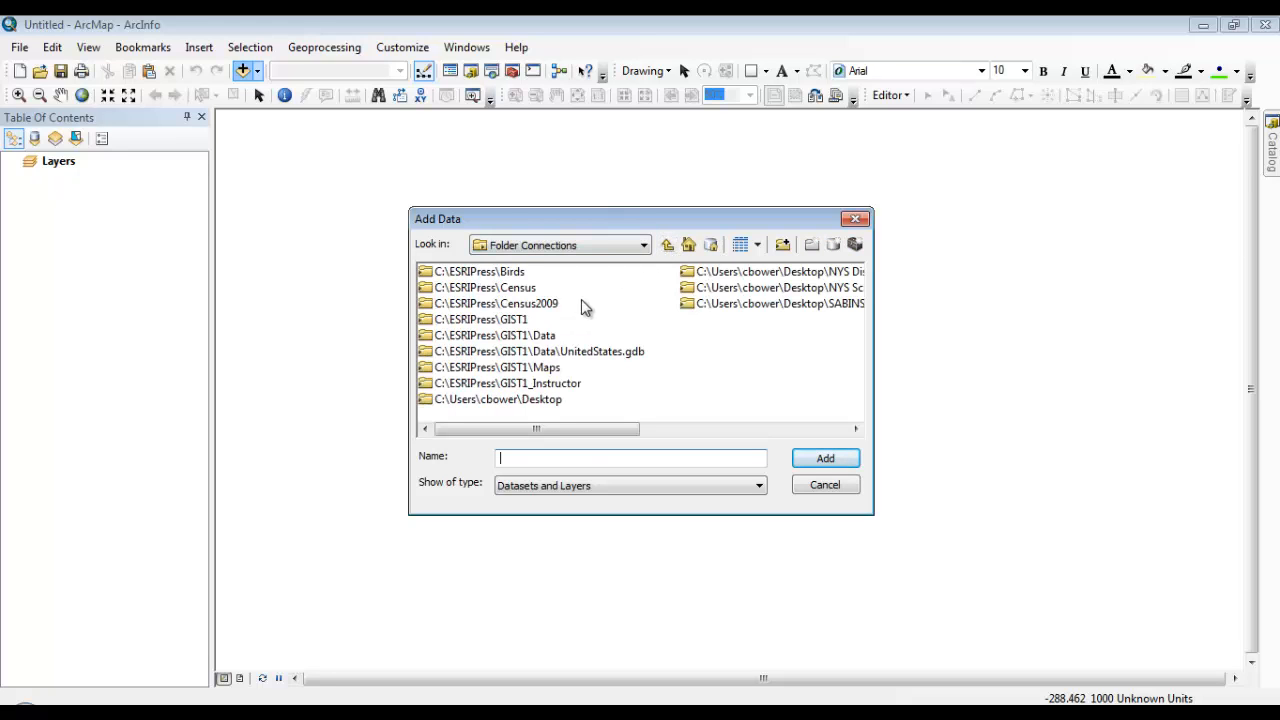
pyautogui.doubleClick(518, 320)
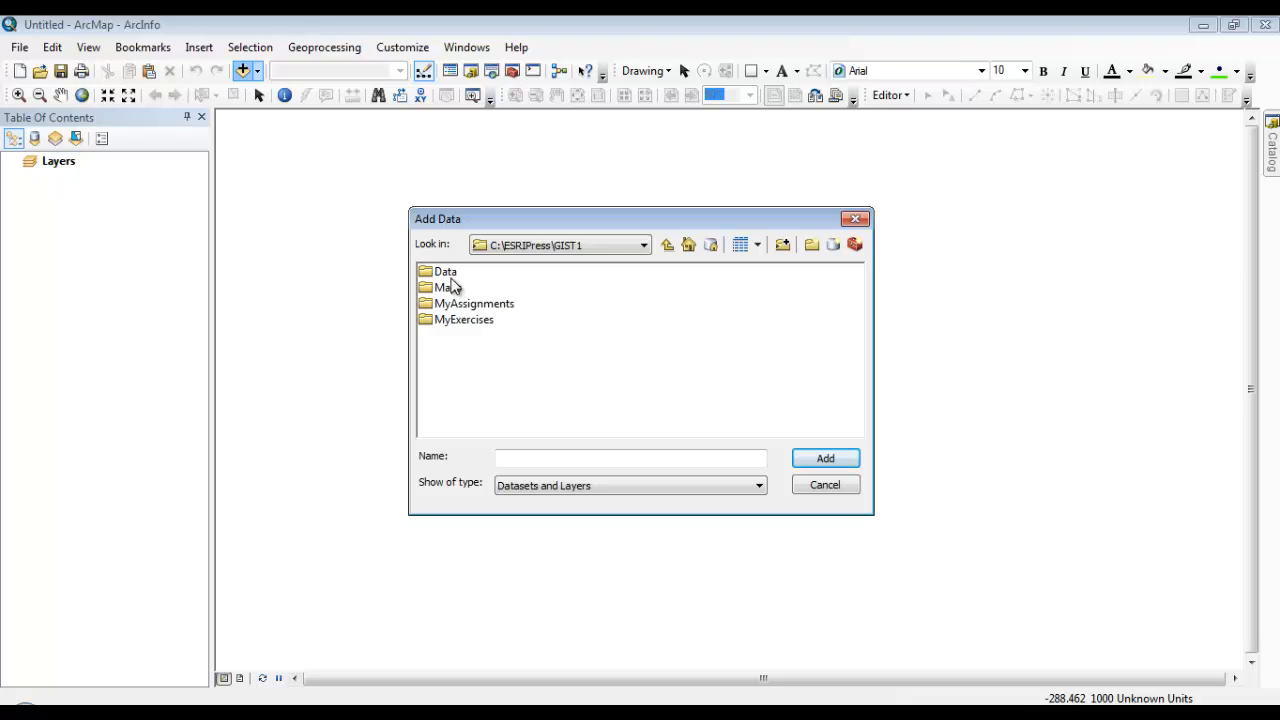
pyautogui.doubleClick(446, 273)
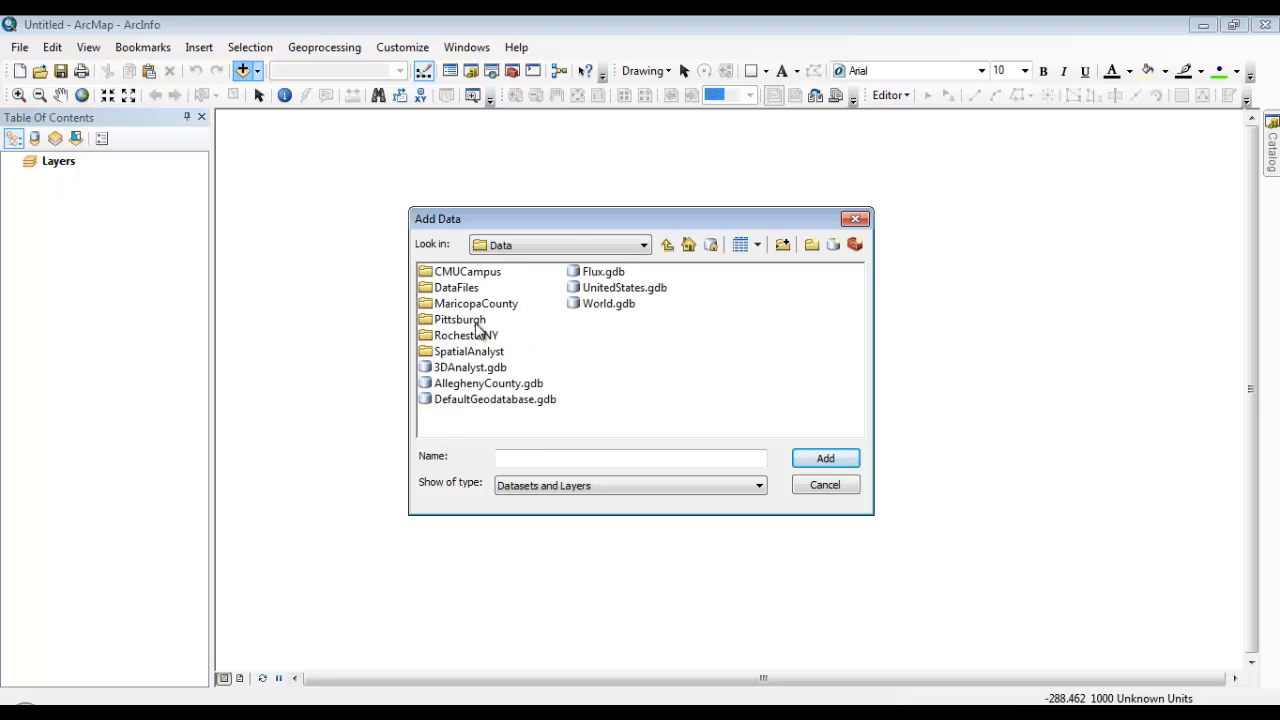
pyautogui.doubleClick(476, 321)
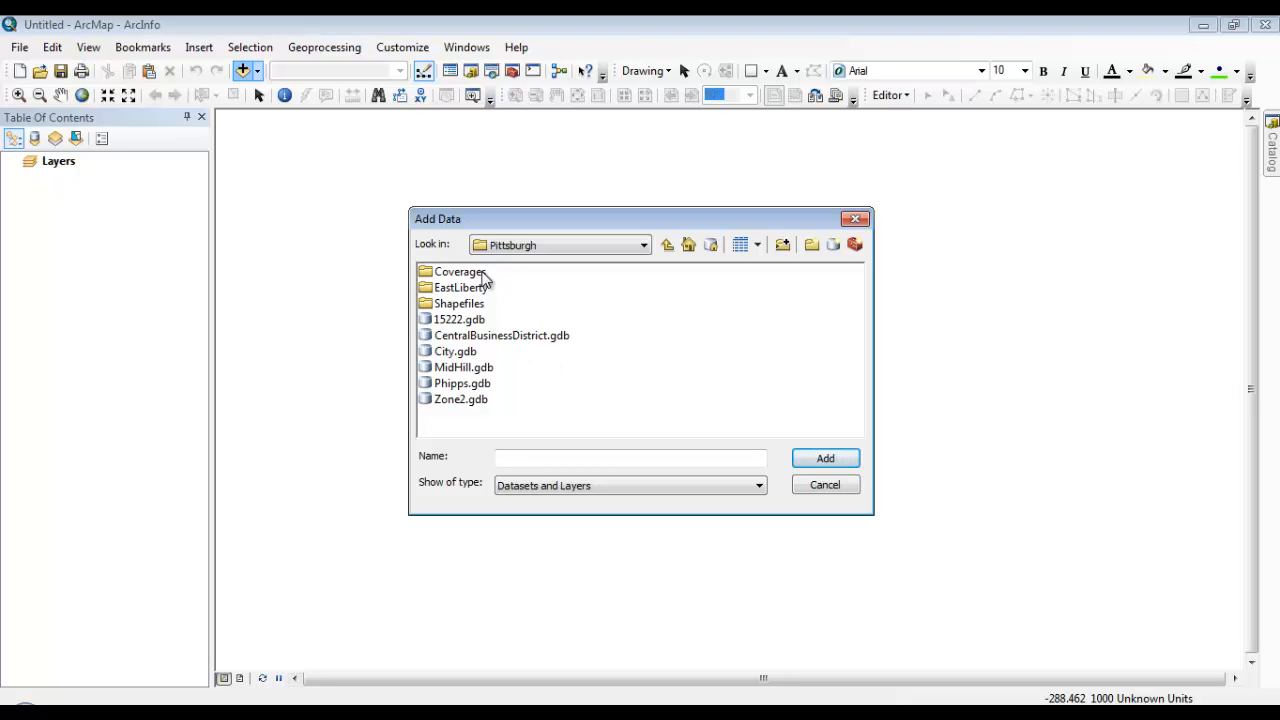
pyautogui.doubleClick(463, 369)
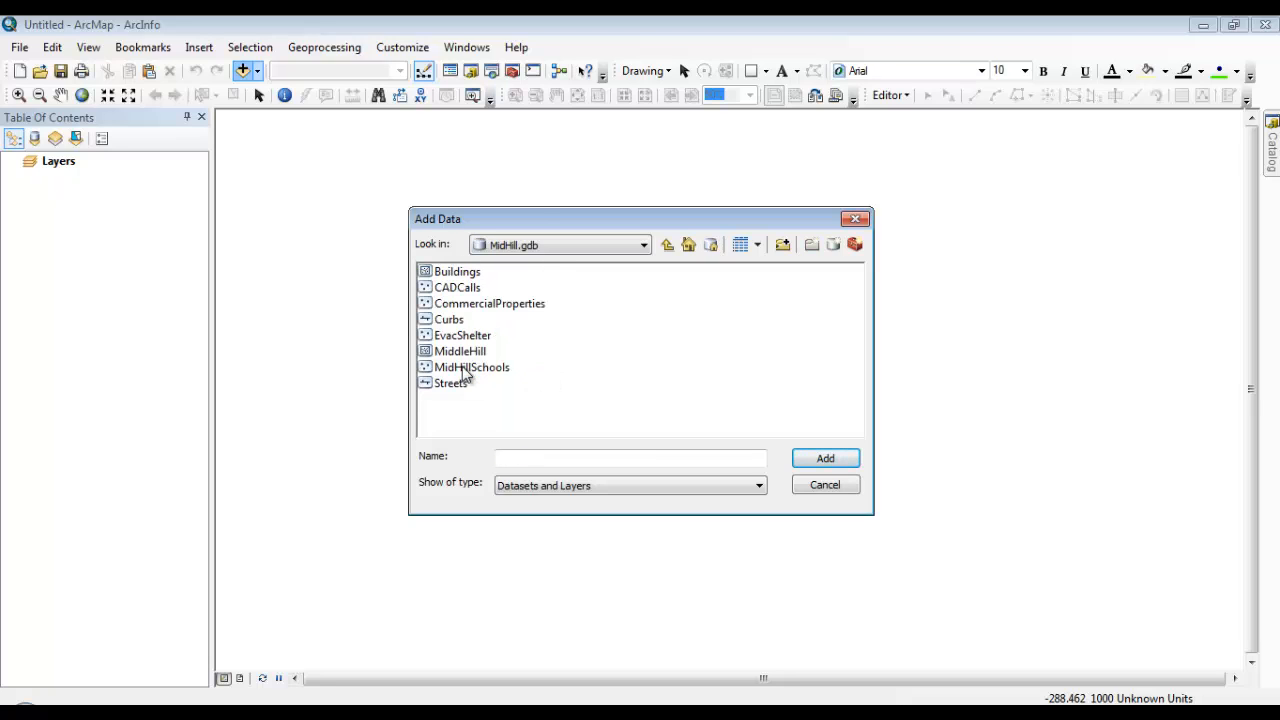
pyautogui.doubleClick(460, 386)
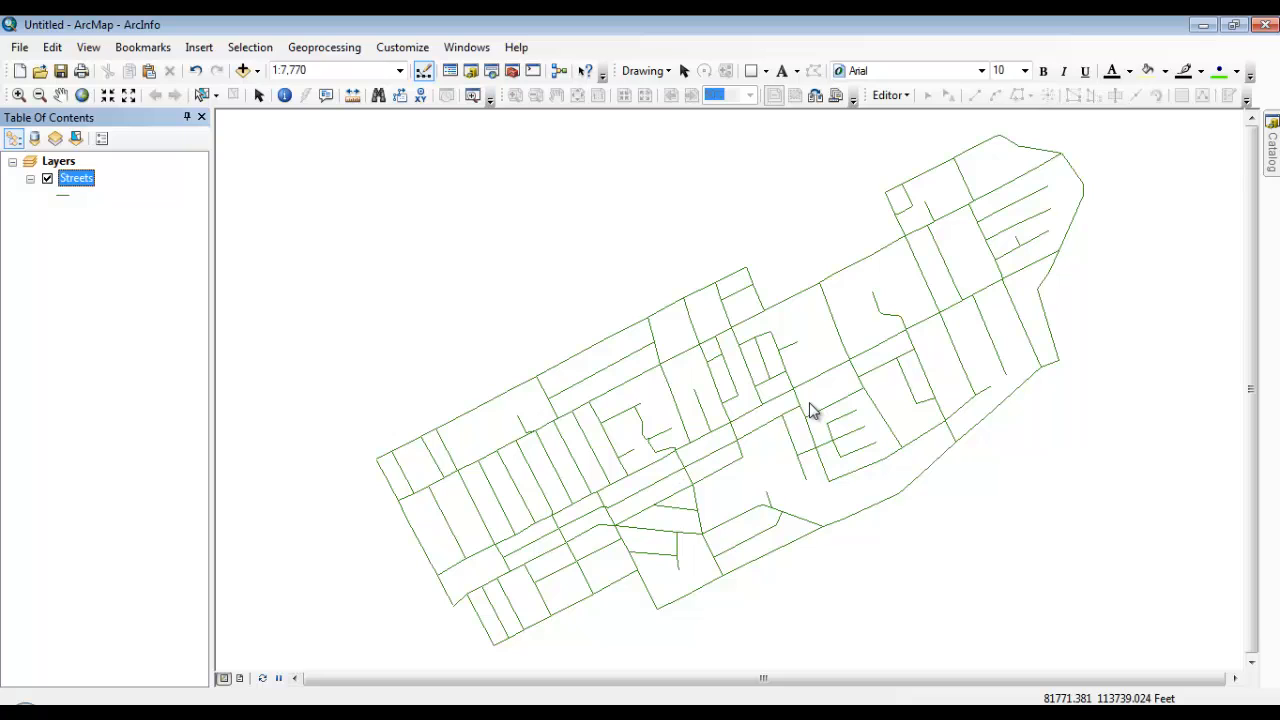
# - Add the Buildings, CADCalls and Curbs layers from MidHill.gdb to the map together
pyautogui.click(243, 71)
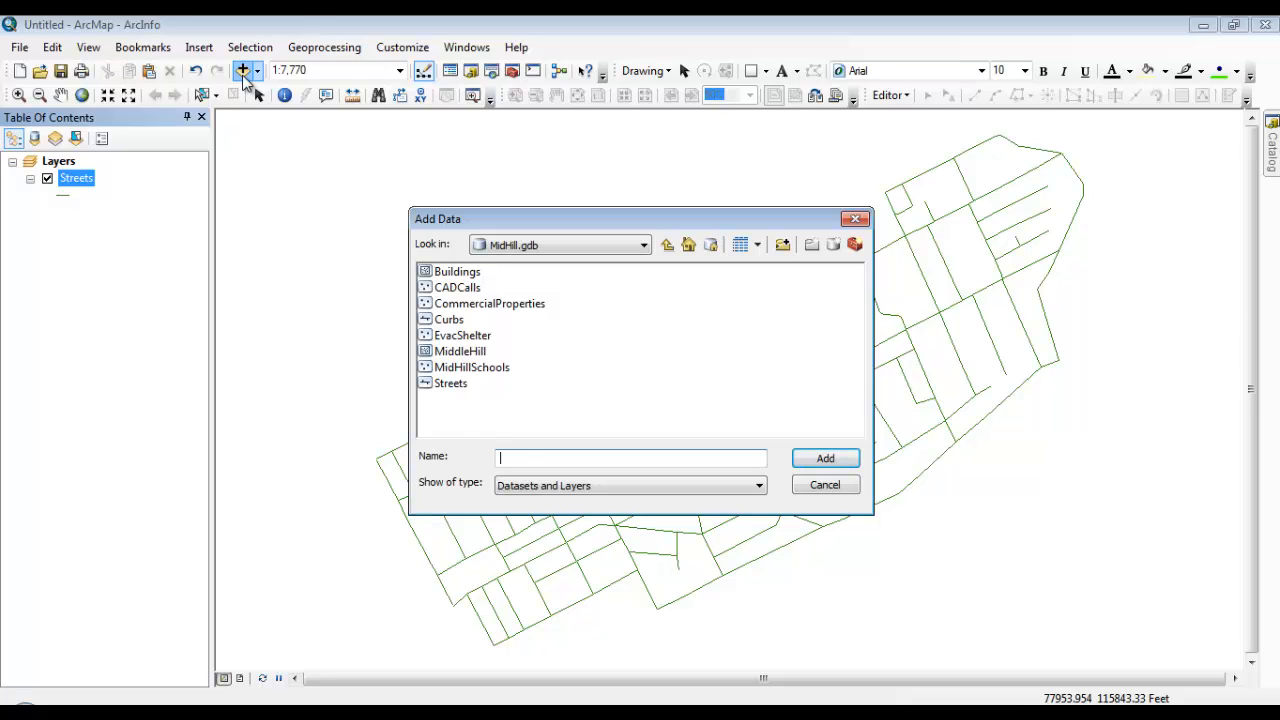
pyautogui.click(458, 272)
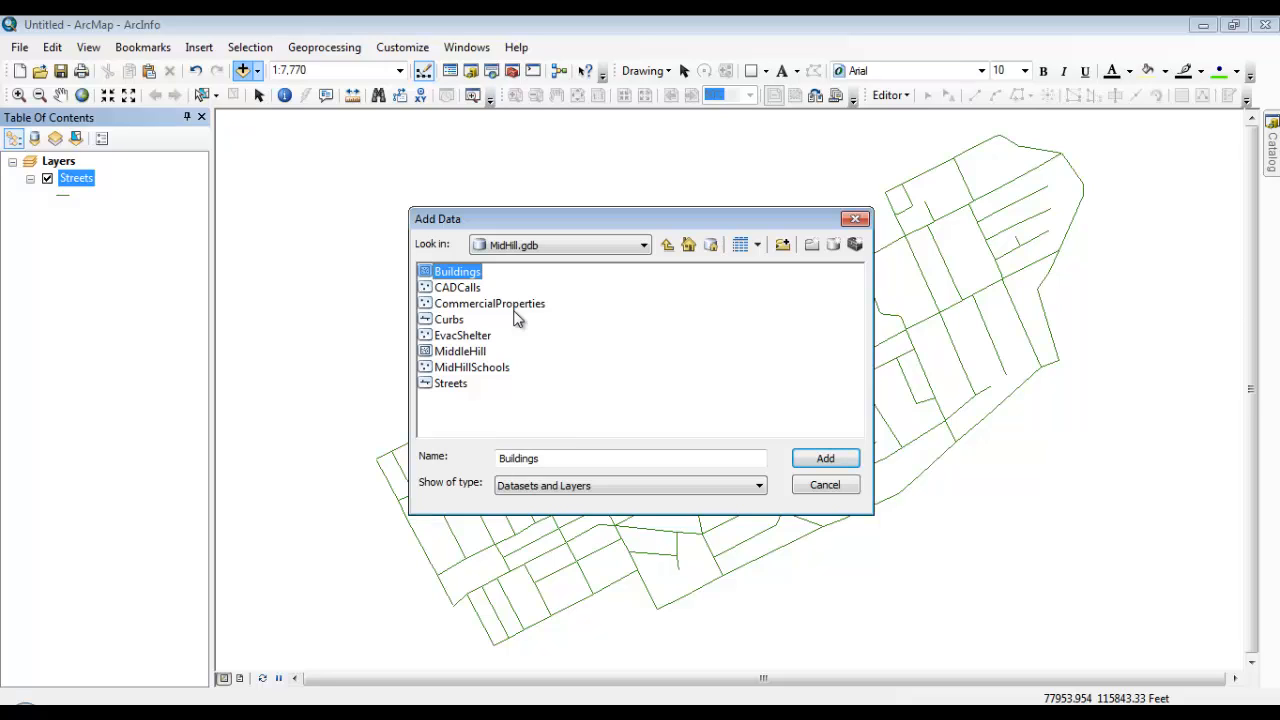
pyautogui.keyDown('ctrl'); pyautogui.click(462, 290); pyautogui.keyUp('ctrl')
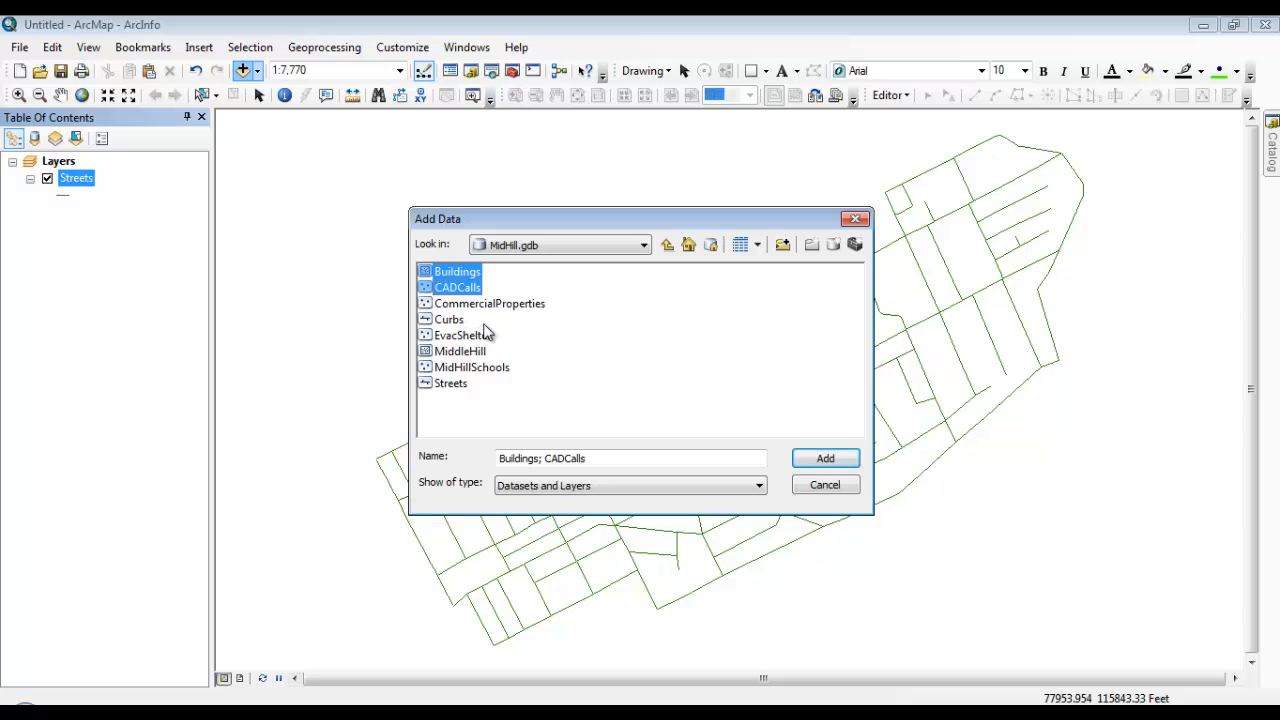
pyautogui.keyDown('ctrl'); pyautogui.click(462, 321); pyautogui.keyUp('ctrl')
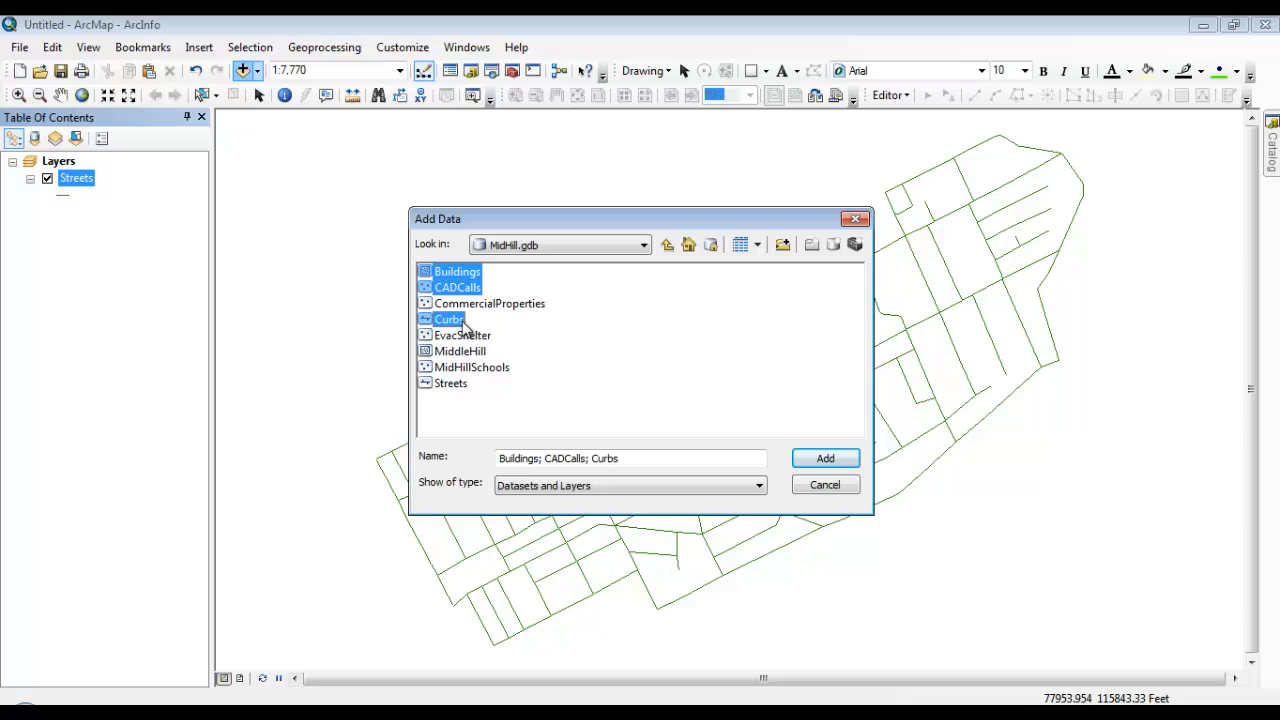
pyautogui.click(826, 459)
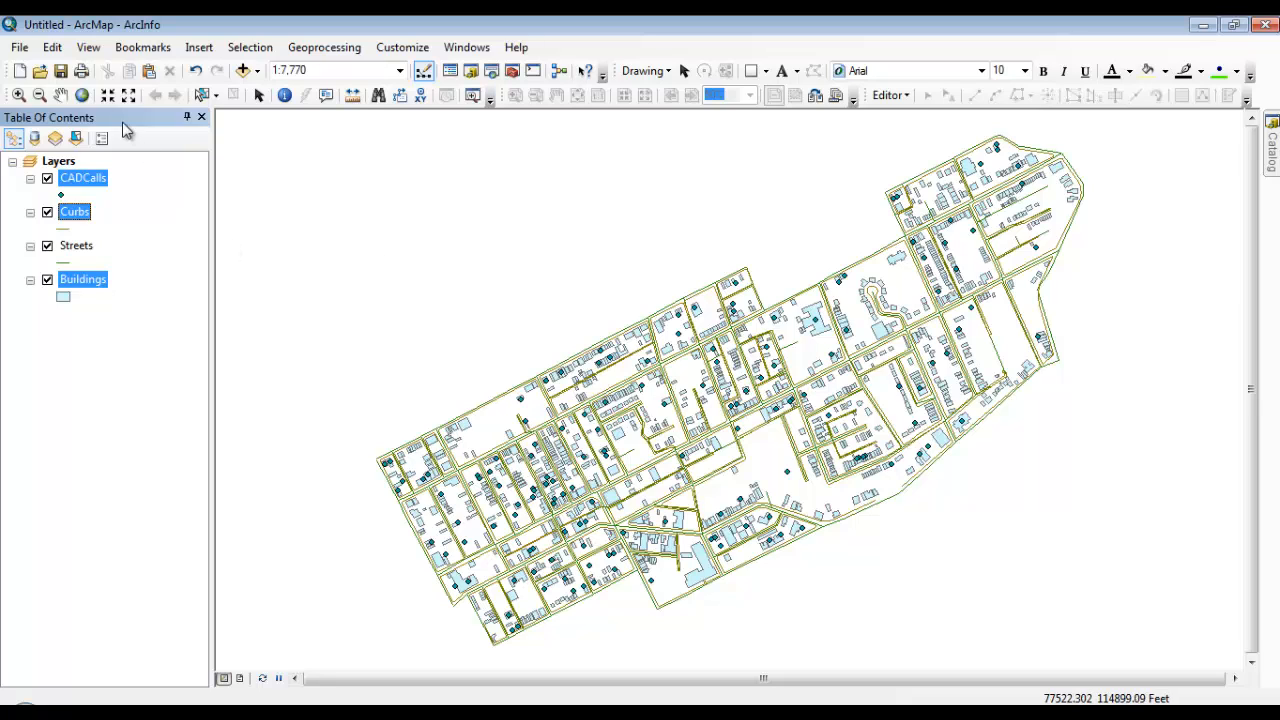
# - Examine the streets, curbs and buildings at closer scales, including the northwestern blocks, and return to the full extent
pyautogui.click(108, 96)
pyautogui.click(108, 96)
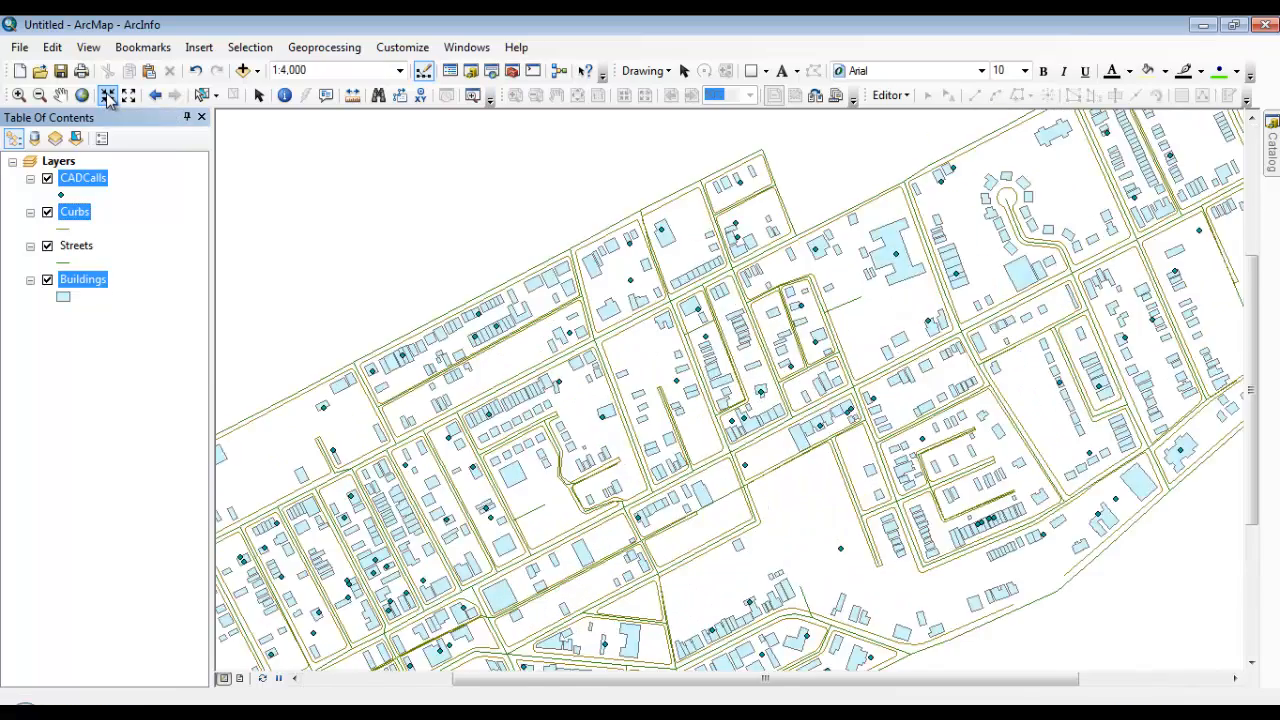
pyautogui.click(108, 96)
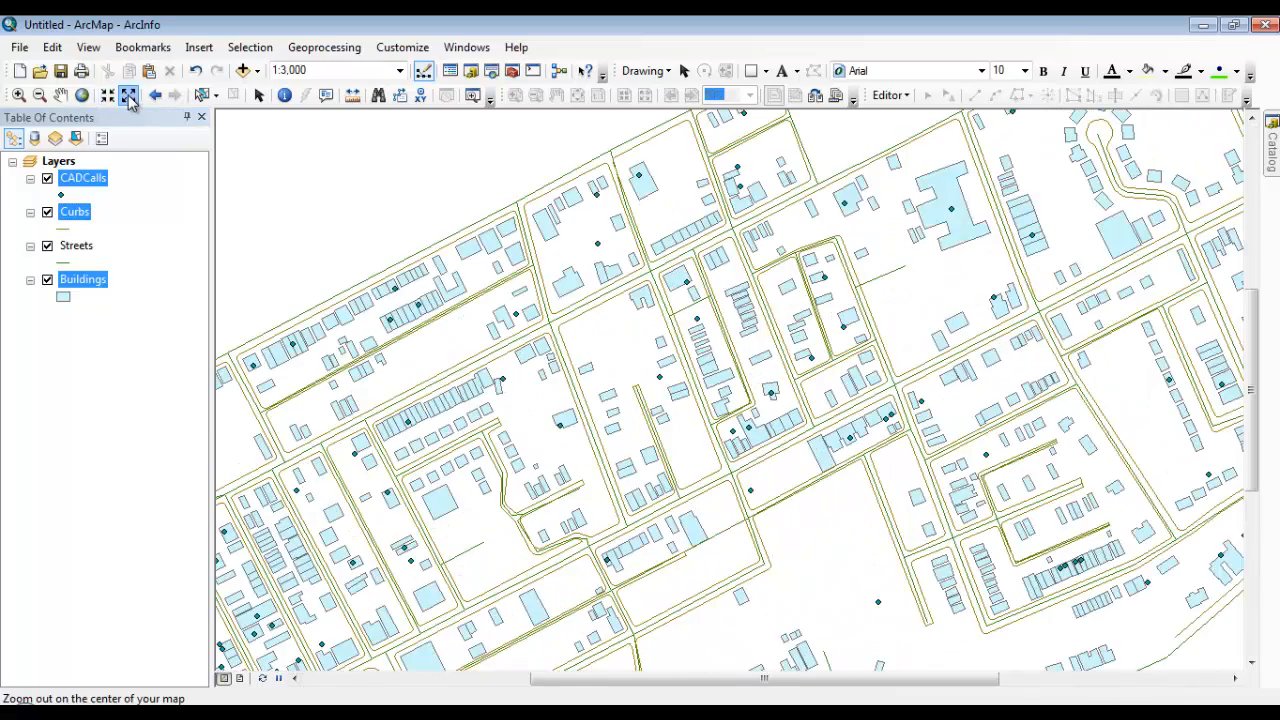
pyautogui.click(129, 96)
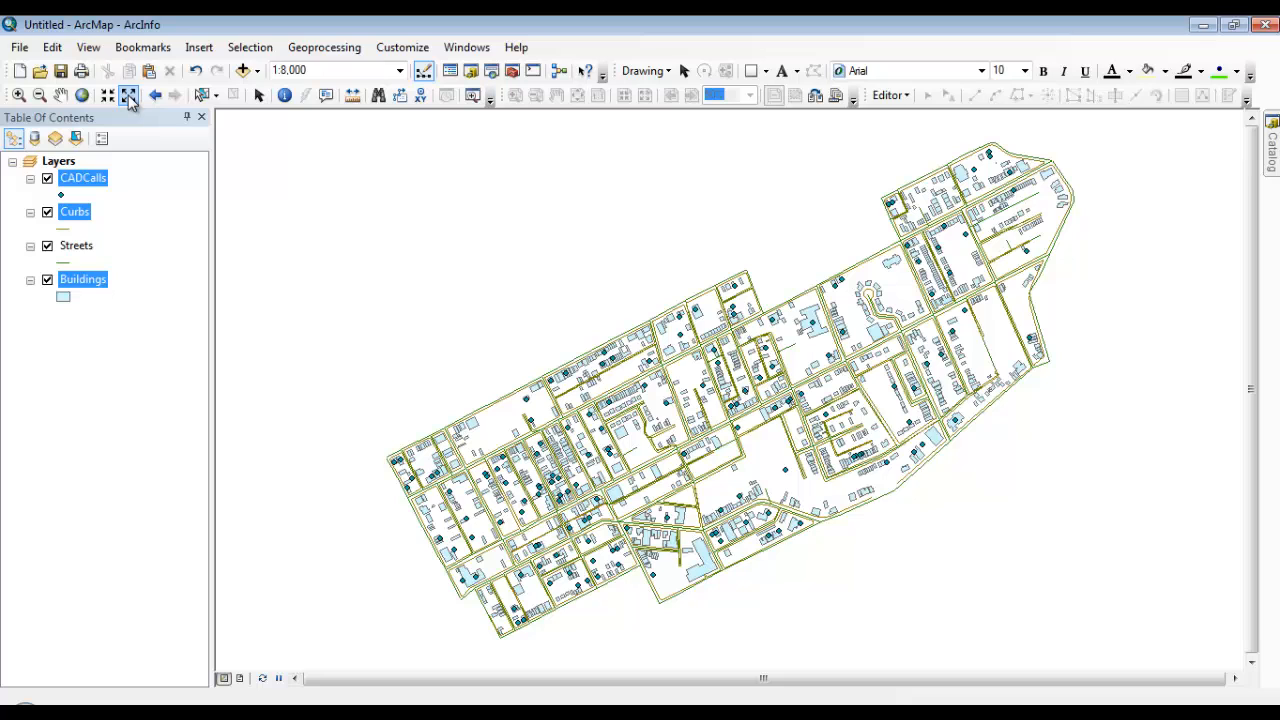
pyautogui.click(18, 94)
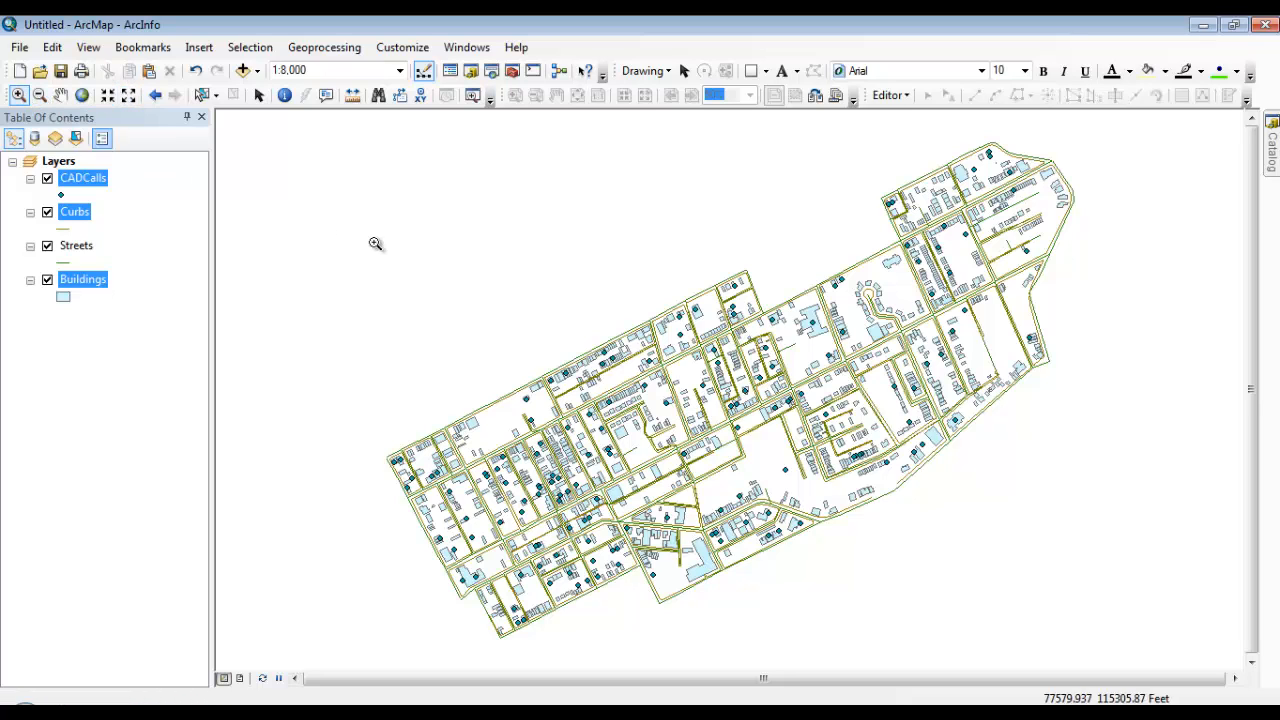
pyautogui.moveTo(458, 276); pyautogui.dragTo(732, 402)
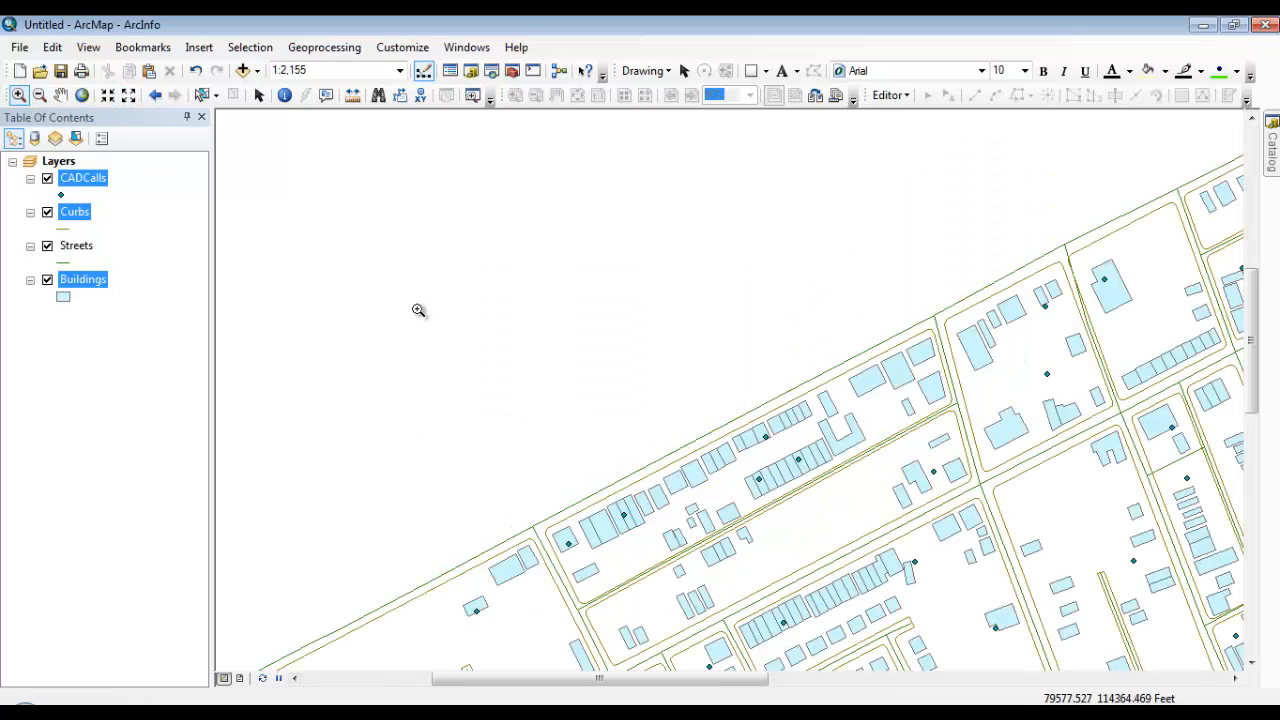
pyautogui.click(82, 96)
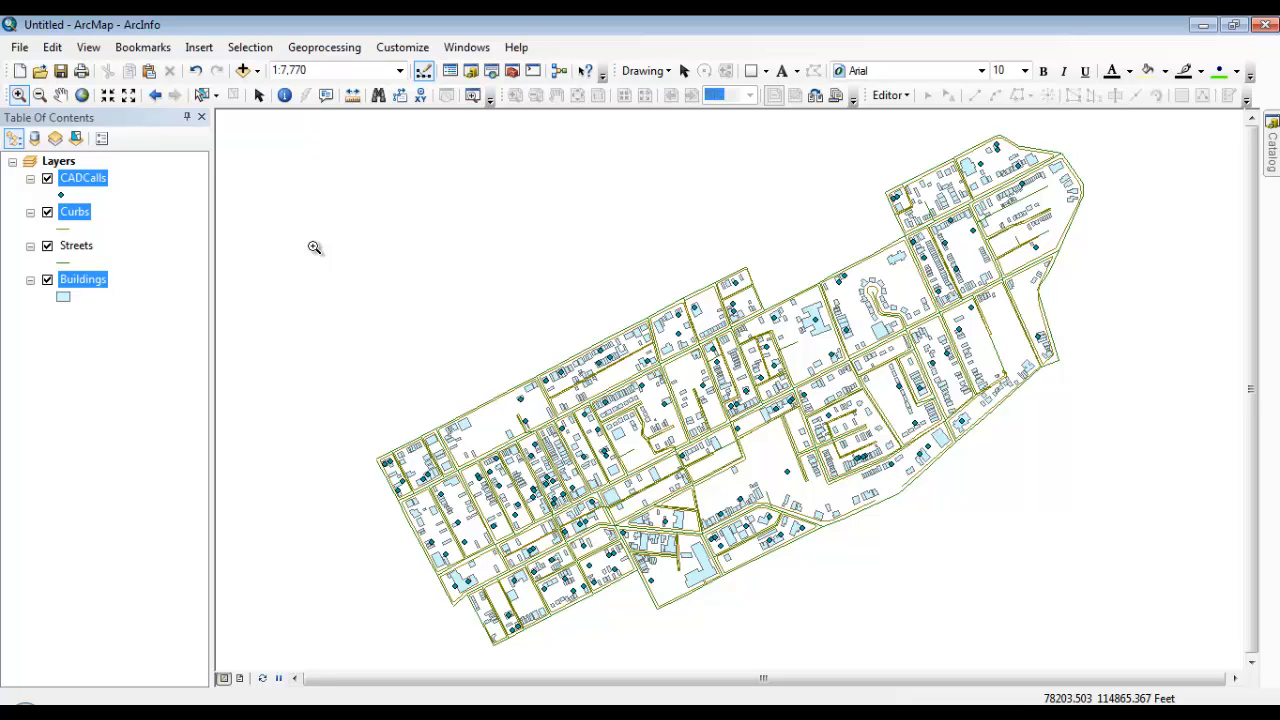
# - Open the attribute table of the Streets layer and sort its records by FNAME in ascending order
pyautogui.rightClick(97, 187)
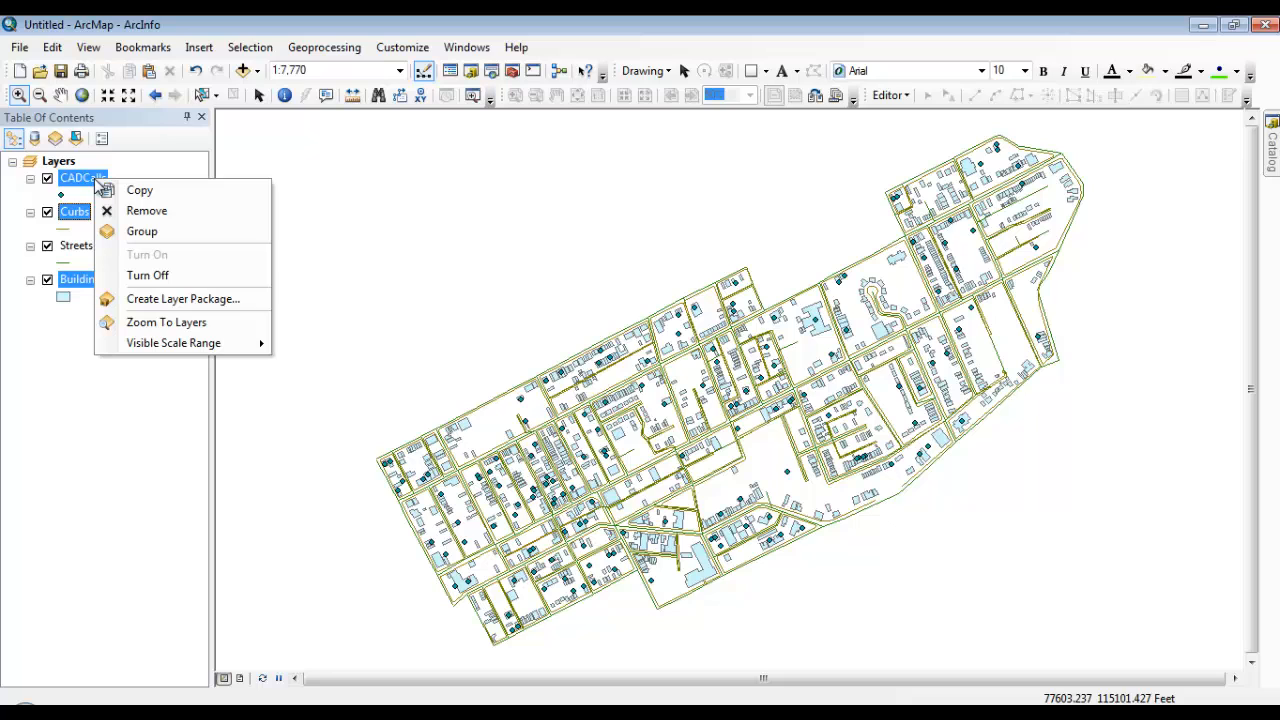
pyautogui.rightClick(84, 247)
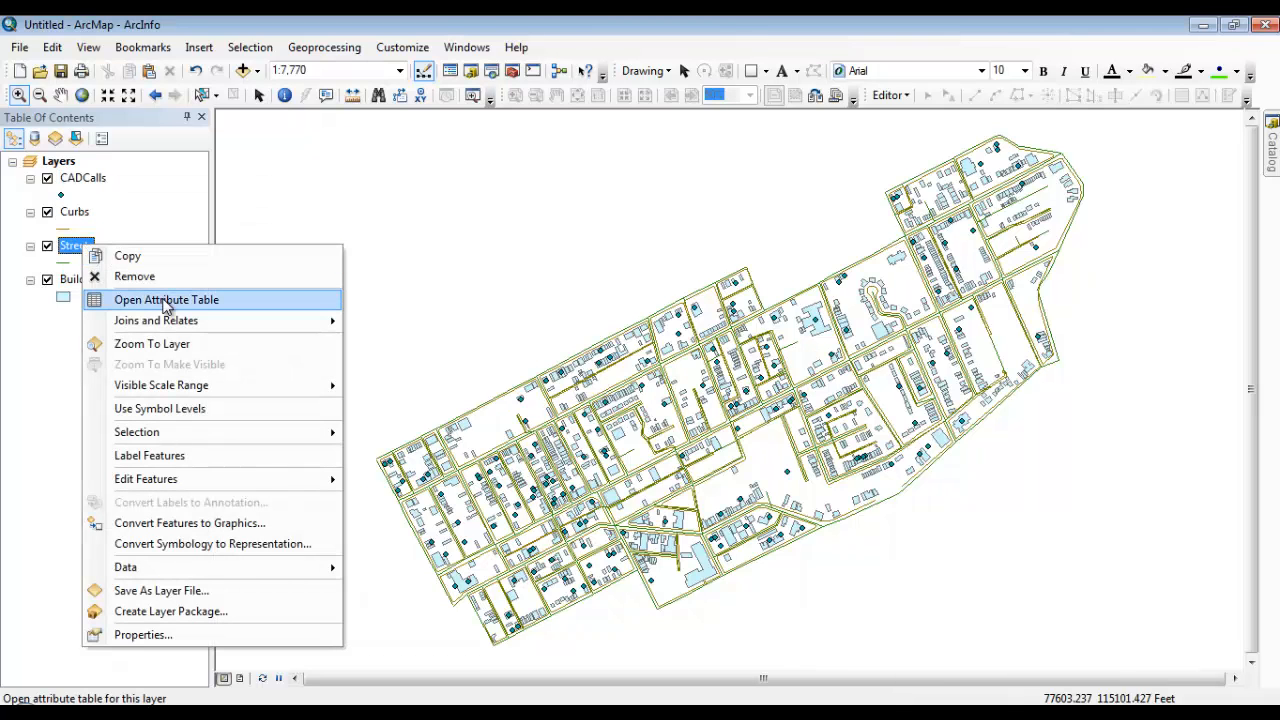
pyautogui.click(166, 300)
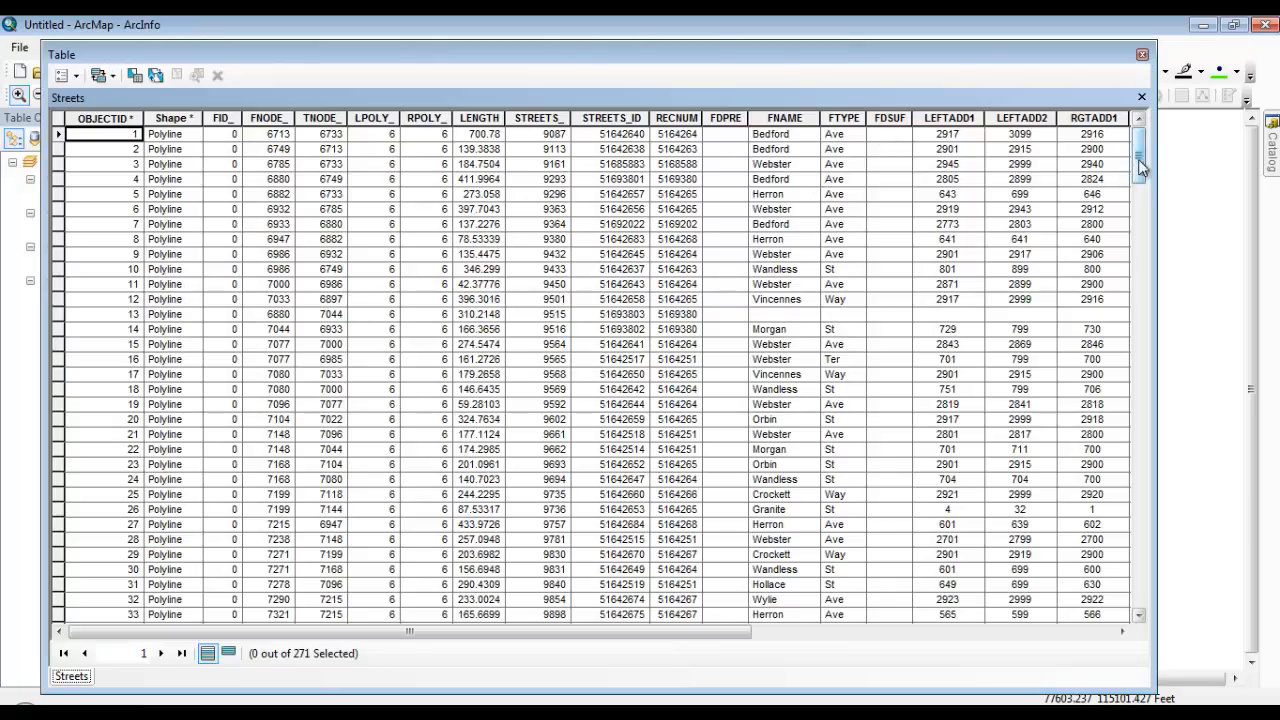
pyautogui.moveTo(1140, 168); pyautogui.dragTo(1157, 126)
pyautogui.doubleClick(796, 116)
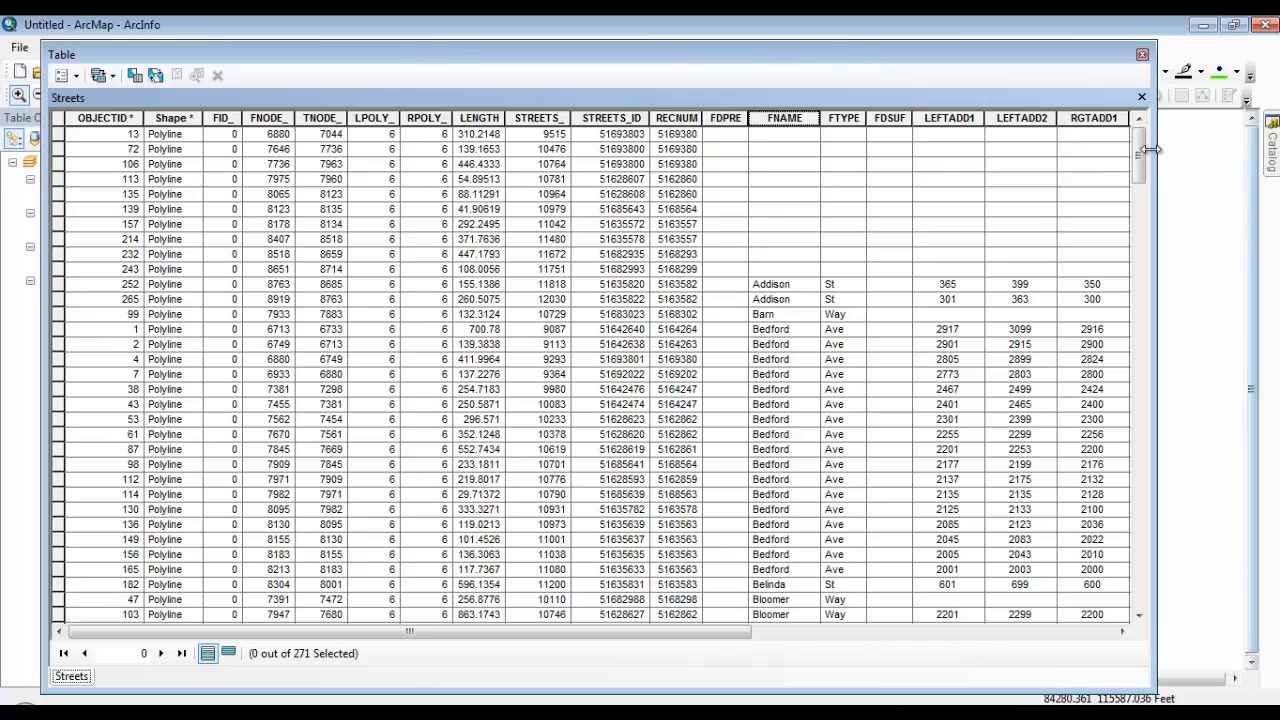
# - Select the Erin St record with left addresses 101 to 199 and show only the selected records
pyautogui.moveTo(1140, 160); pyautogui.dragTo(1138, 297)
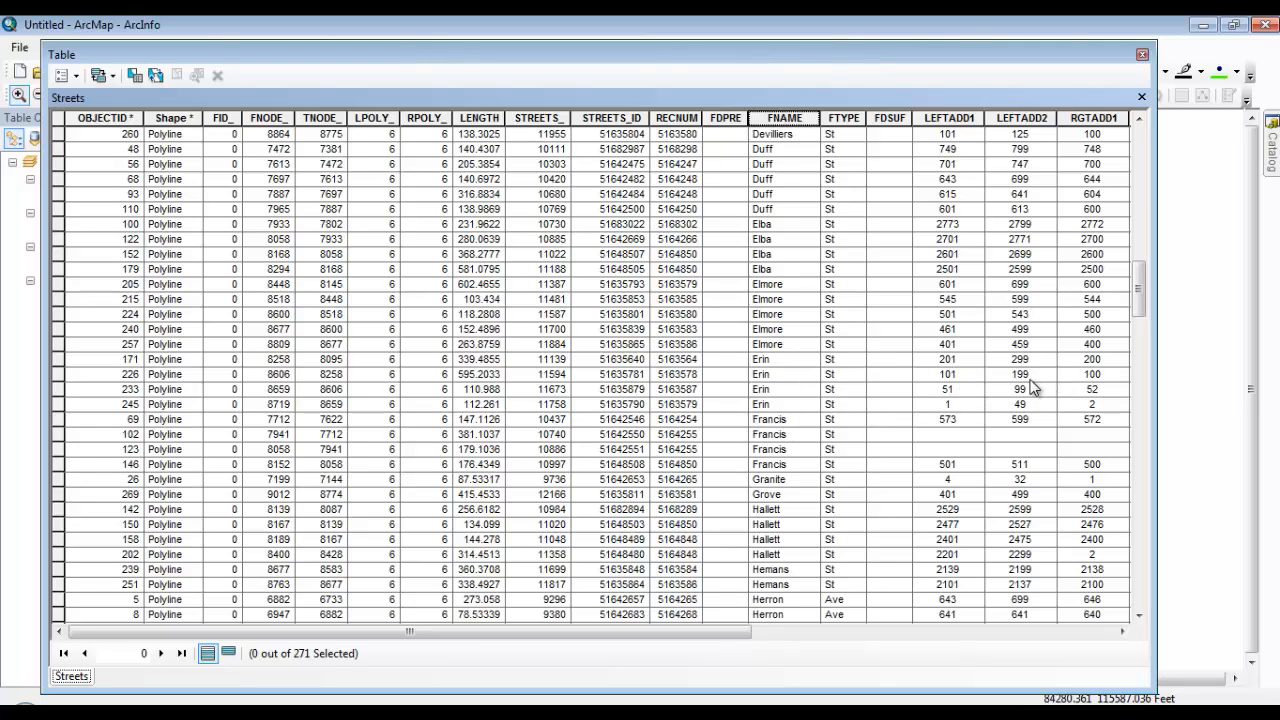
pyautogui.click(59, 372)
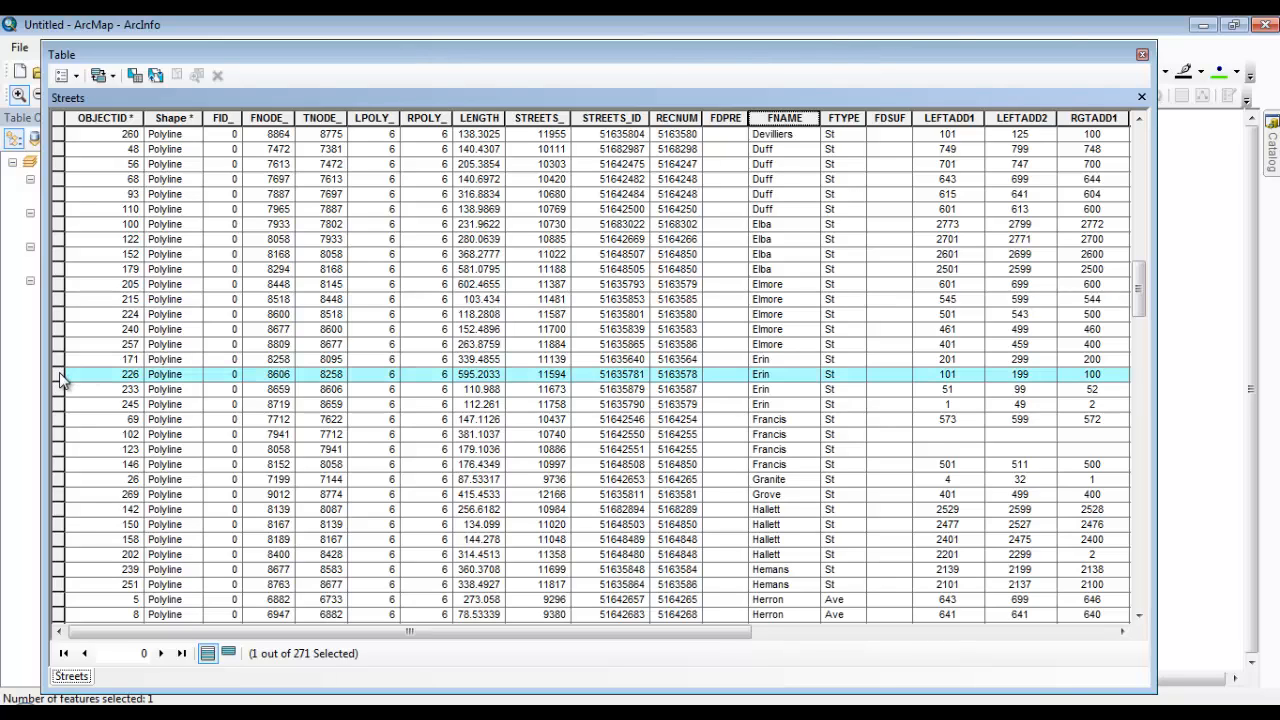
pyautogui.click(229, 654)
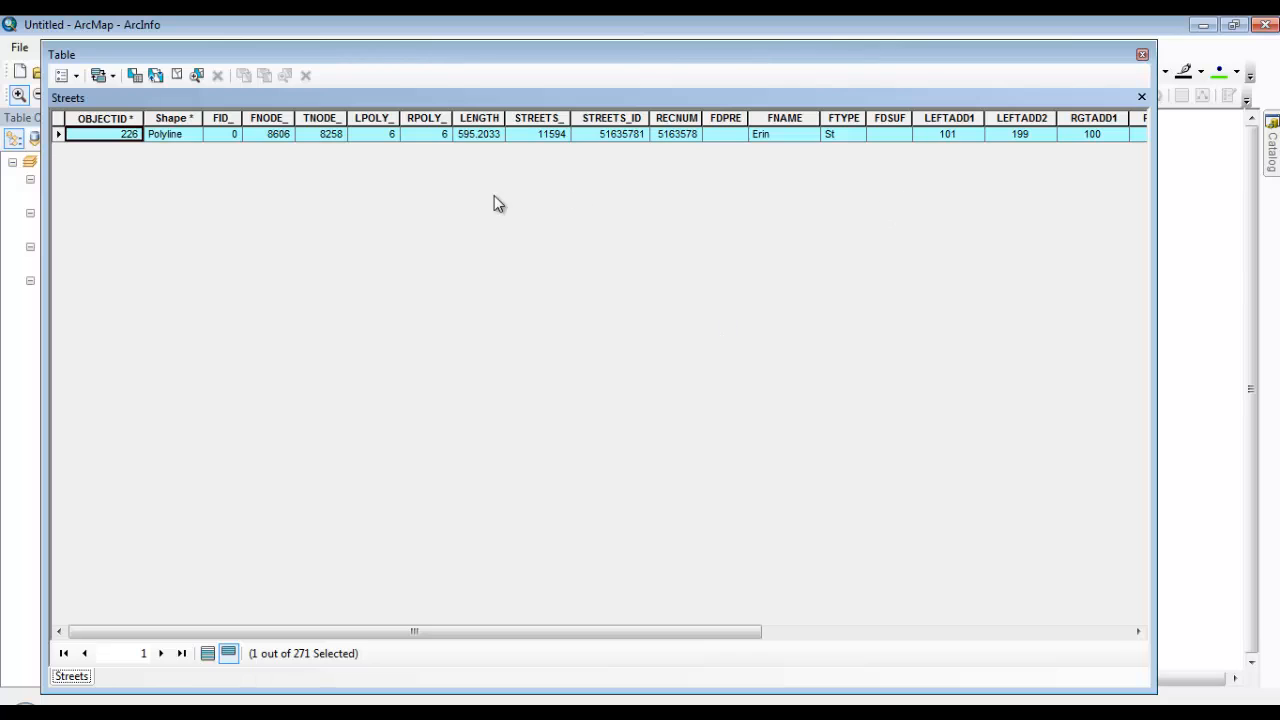
# - Close the attribute table, then zoom the map to the selected Erin St segment and clear the selection
pyautogui.click(1142, 55)
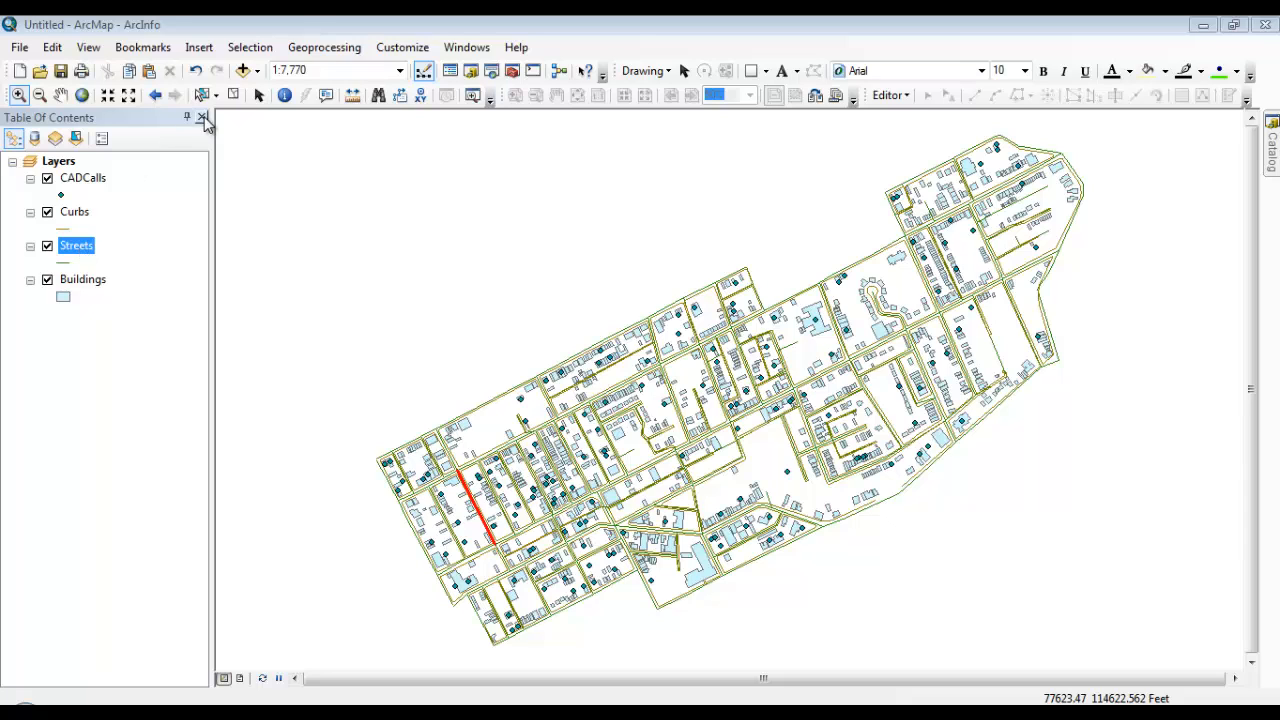
pyautogui.click(248, 50)
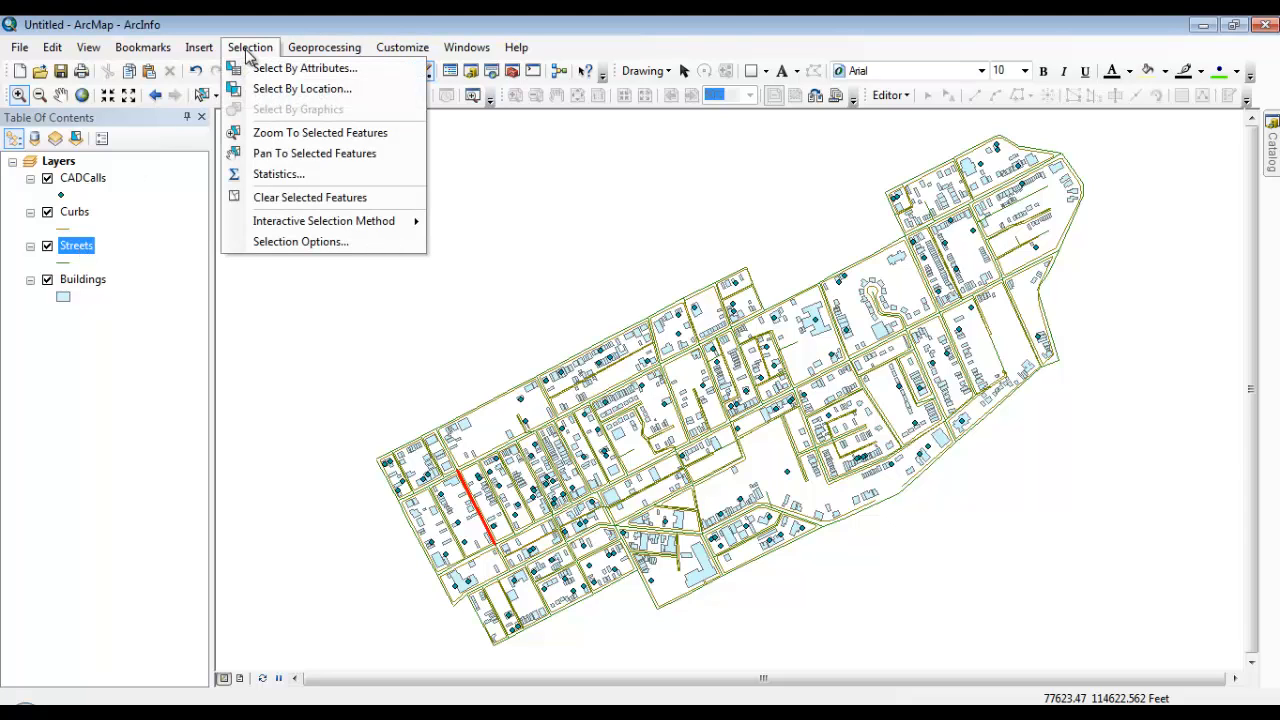
pyautogui.click(352, 133)
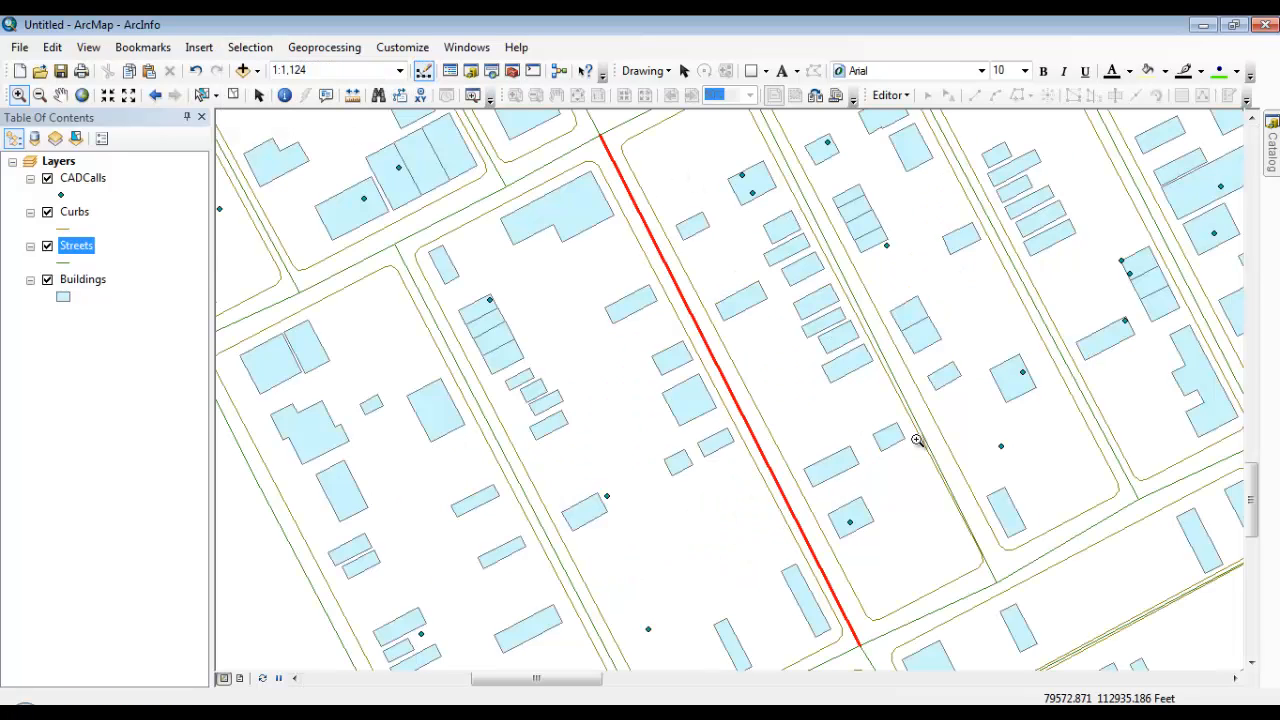
pyautogui.click(234, 95)
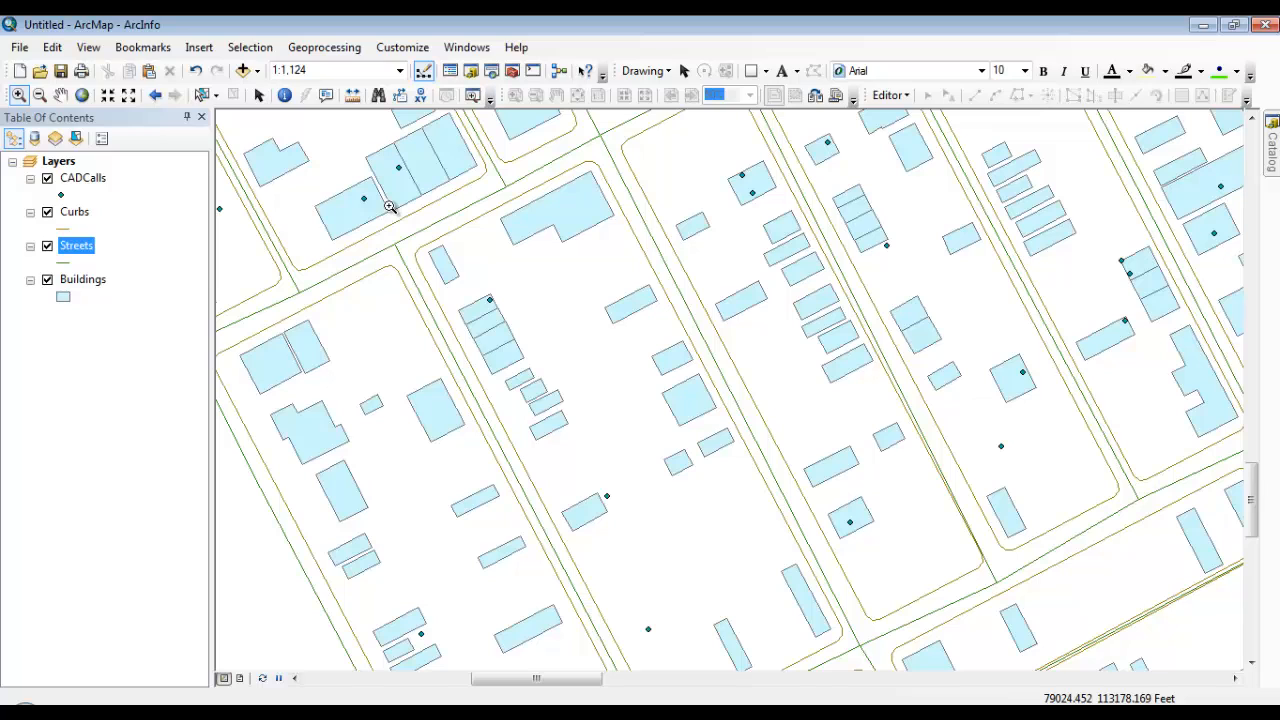
# - Create a spatial bookmark of the current map view named Erin Street
pyautogui.click(147, 50)
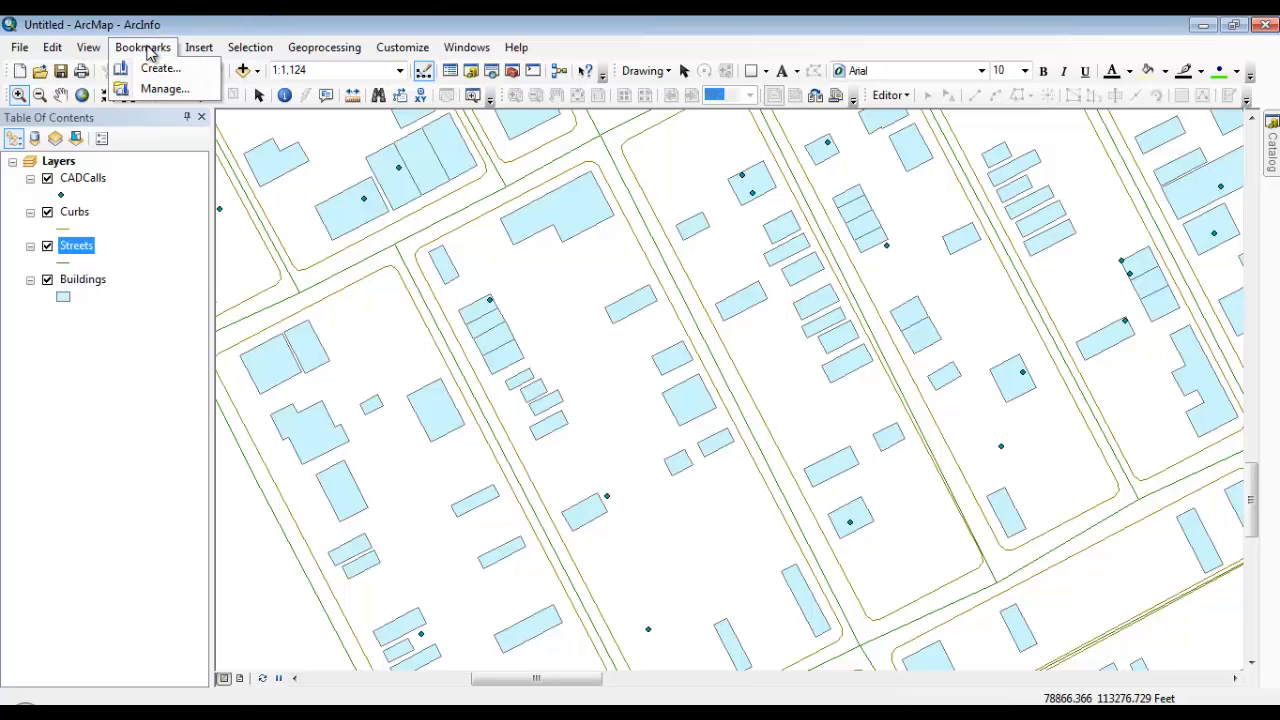
pyautogui.click(155, 69)
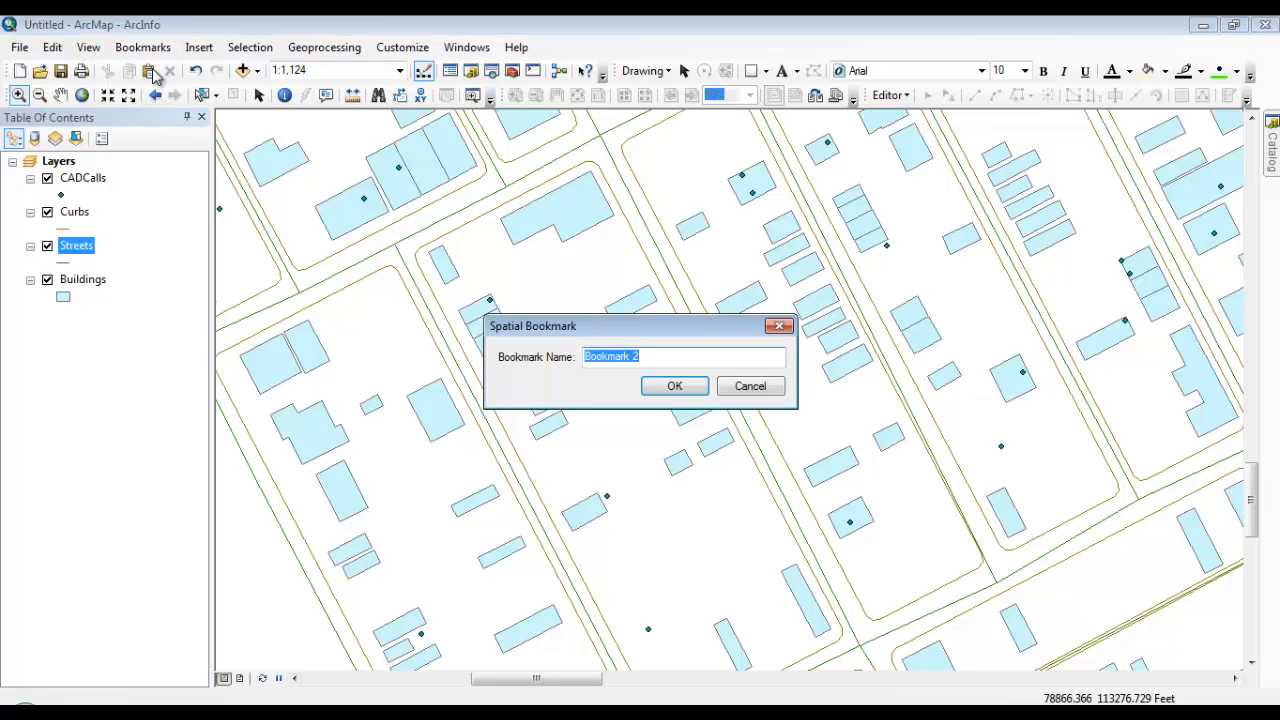
pyautogui.write('Erin Street')
pyautogui.press('Return')
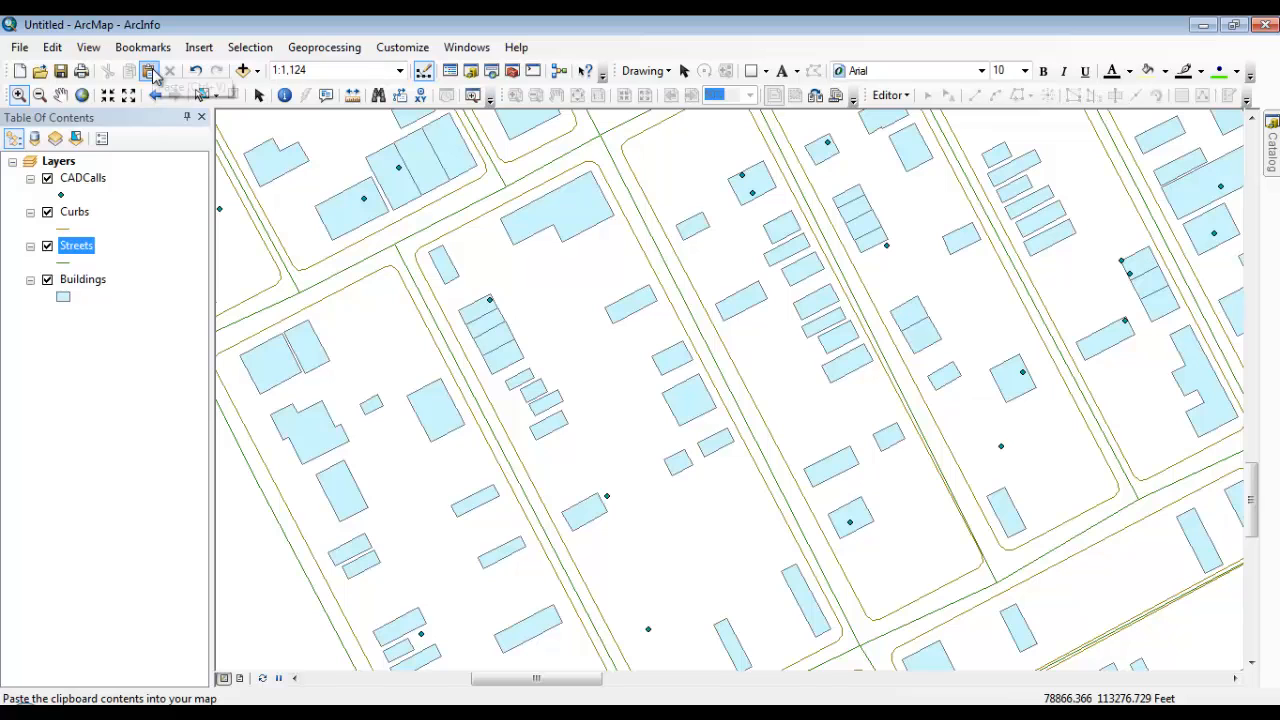
# - Show the full extent of the map, then return to the Erin Street bookmark
pyautogui.click(83, 94)
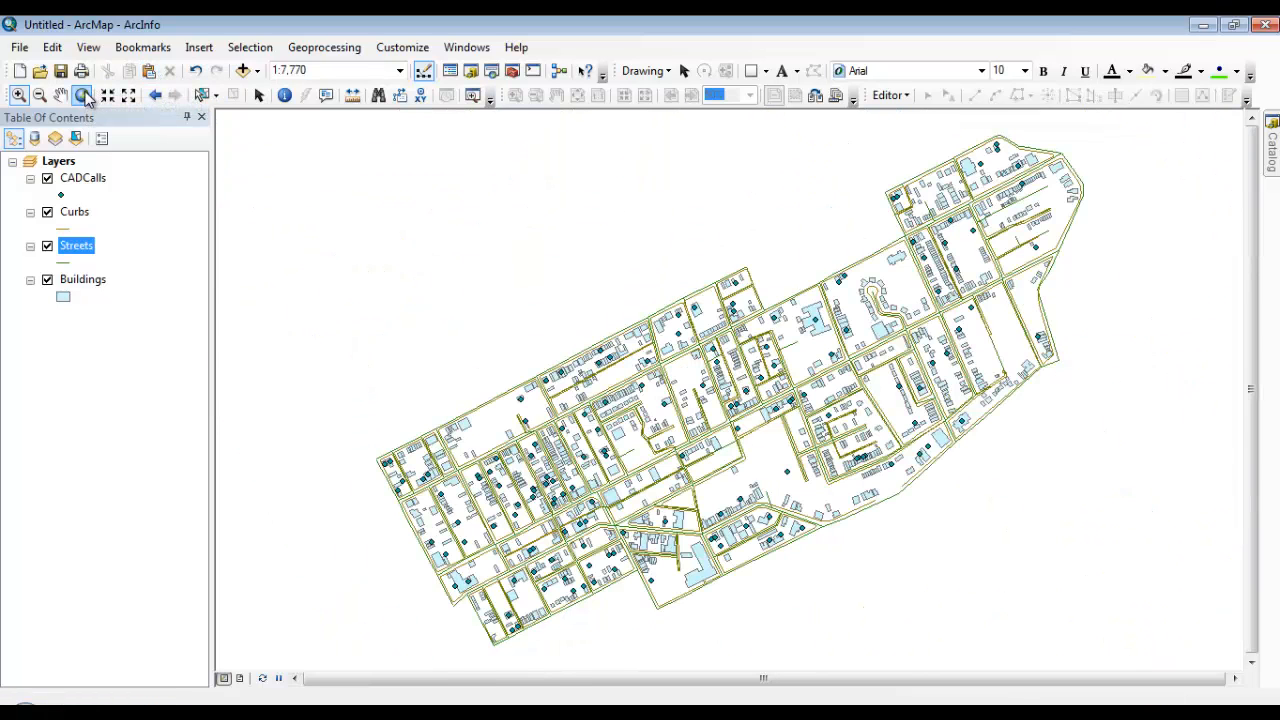
pyautogui.click(162, 50)
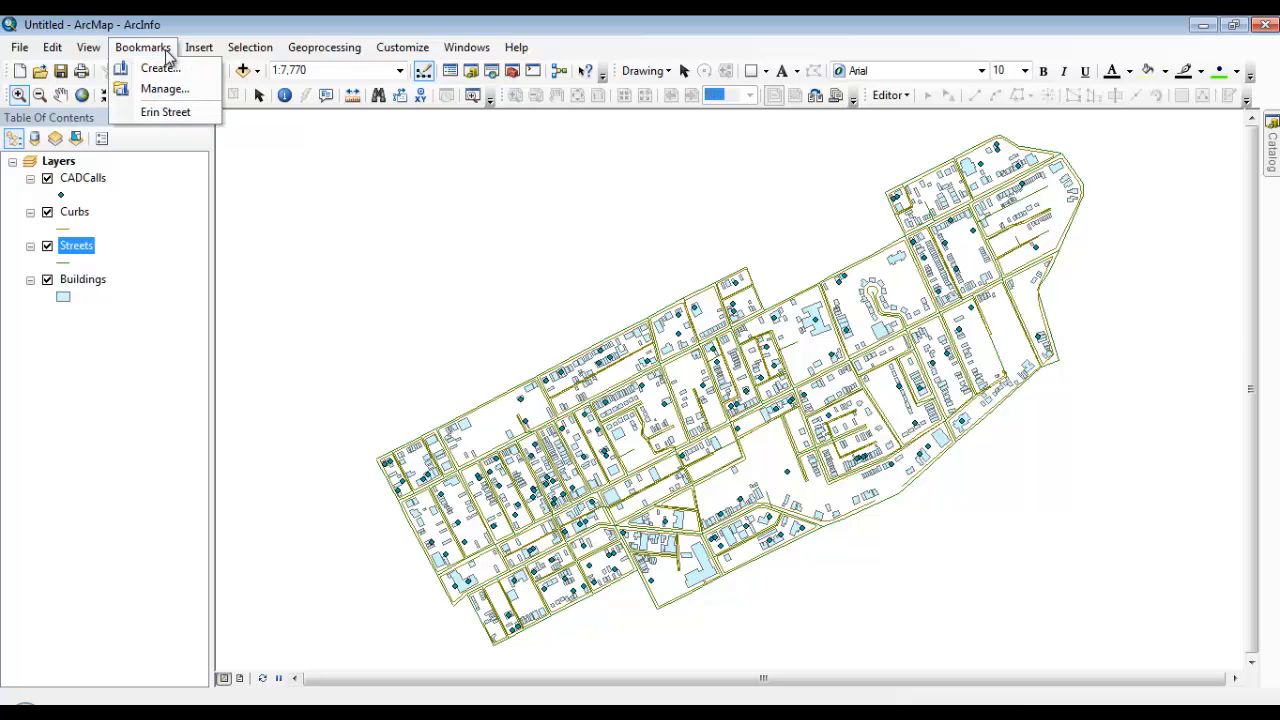
pyautogui.click(170, 112)
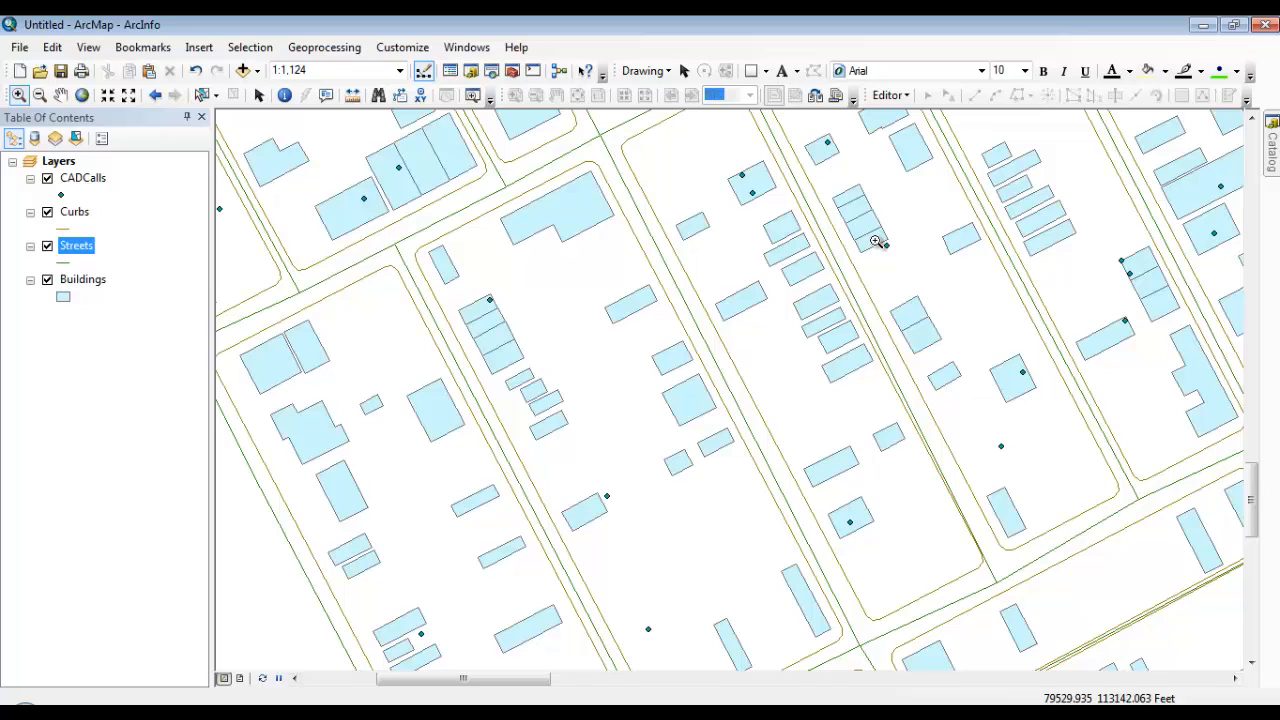
# - Change the line color of the Curbs layer to gray
pyautogui.click(66, 229)
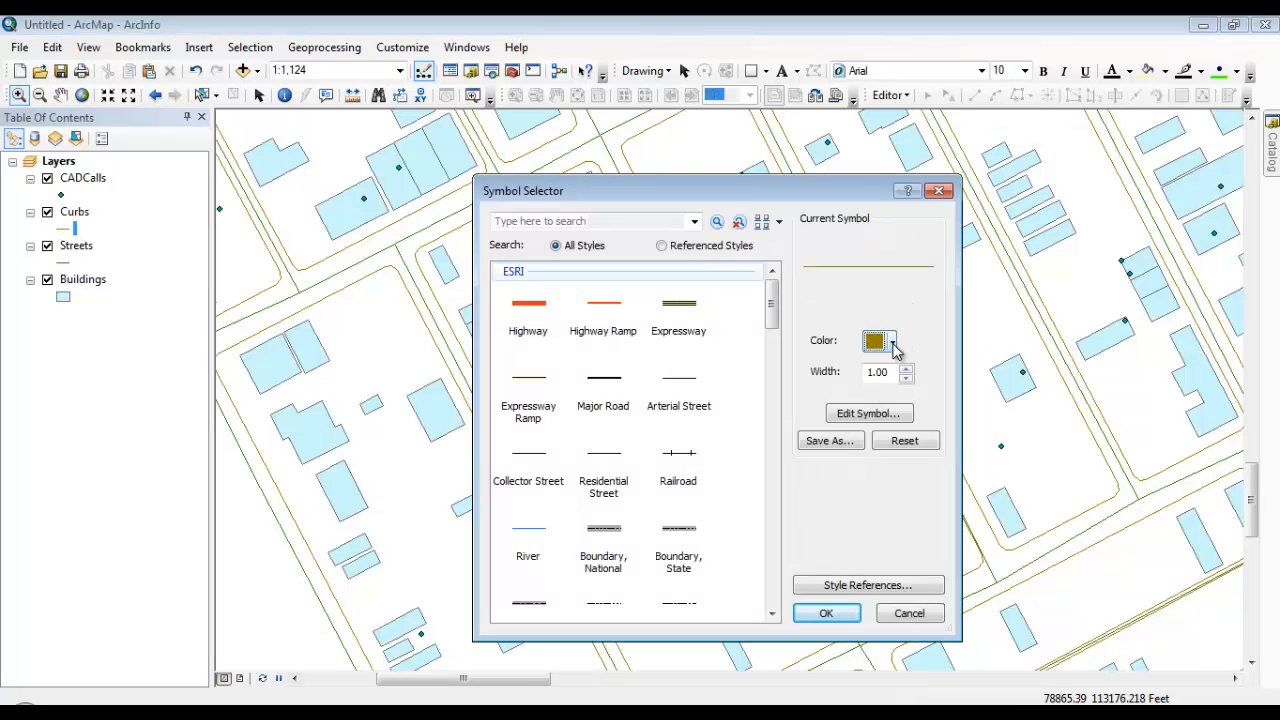
pyautogui.click(892, 342)
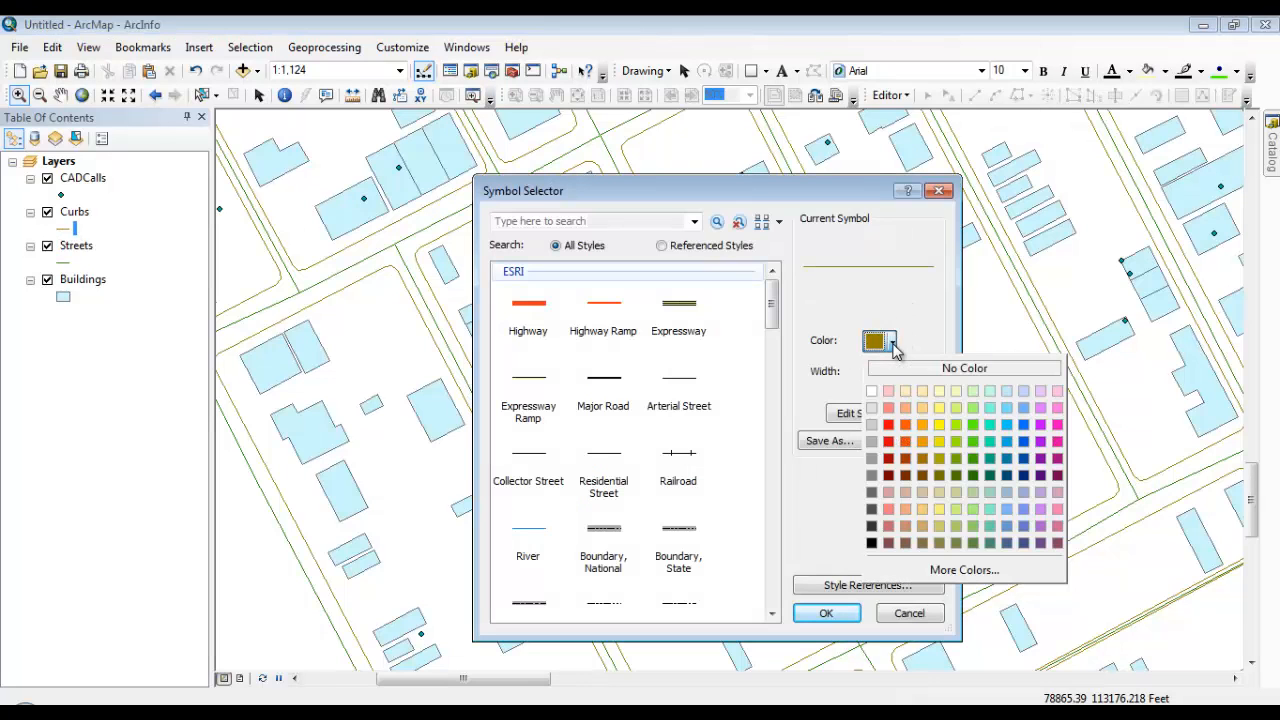
pyautogui.click(874, 442)
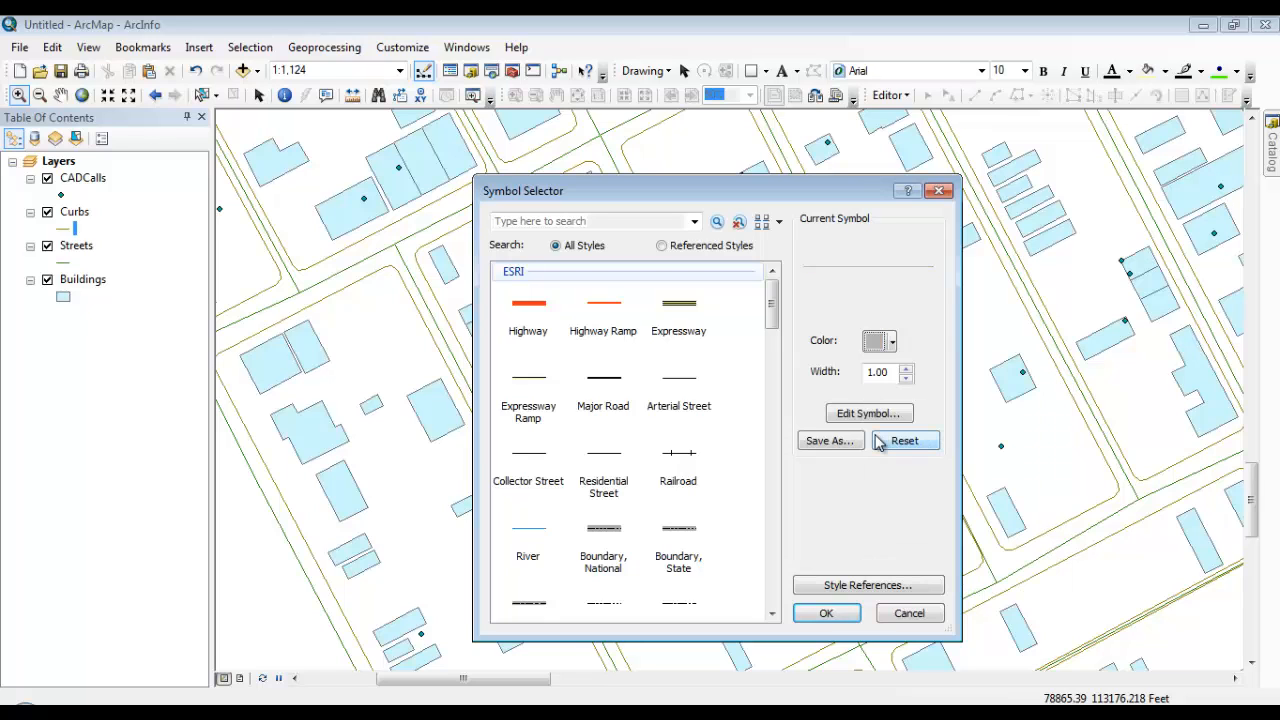
pyautogui.click(846, 616)
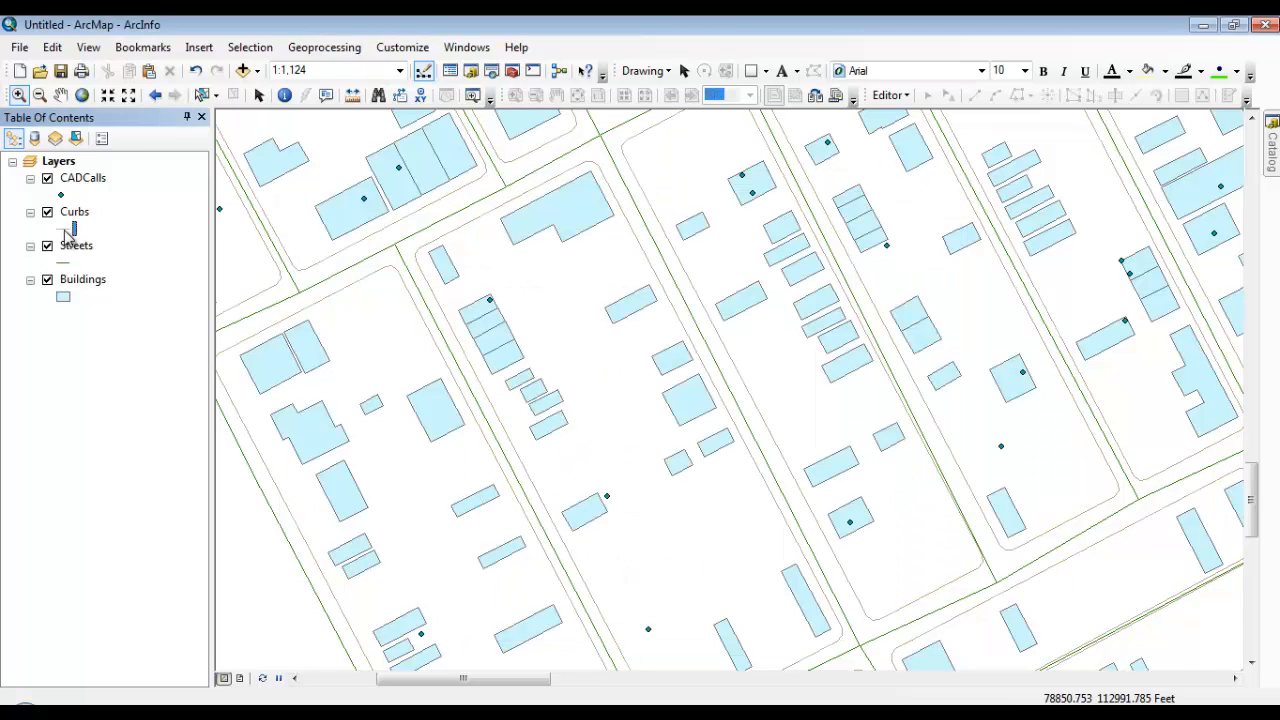
# - Change the line color of the Streets layer to the same gray as the curbs
pyautogui.click(67, 266)
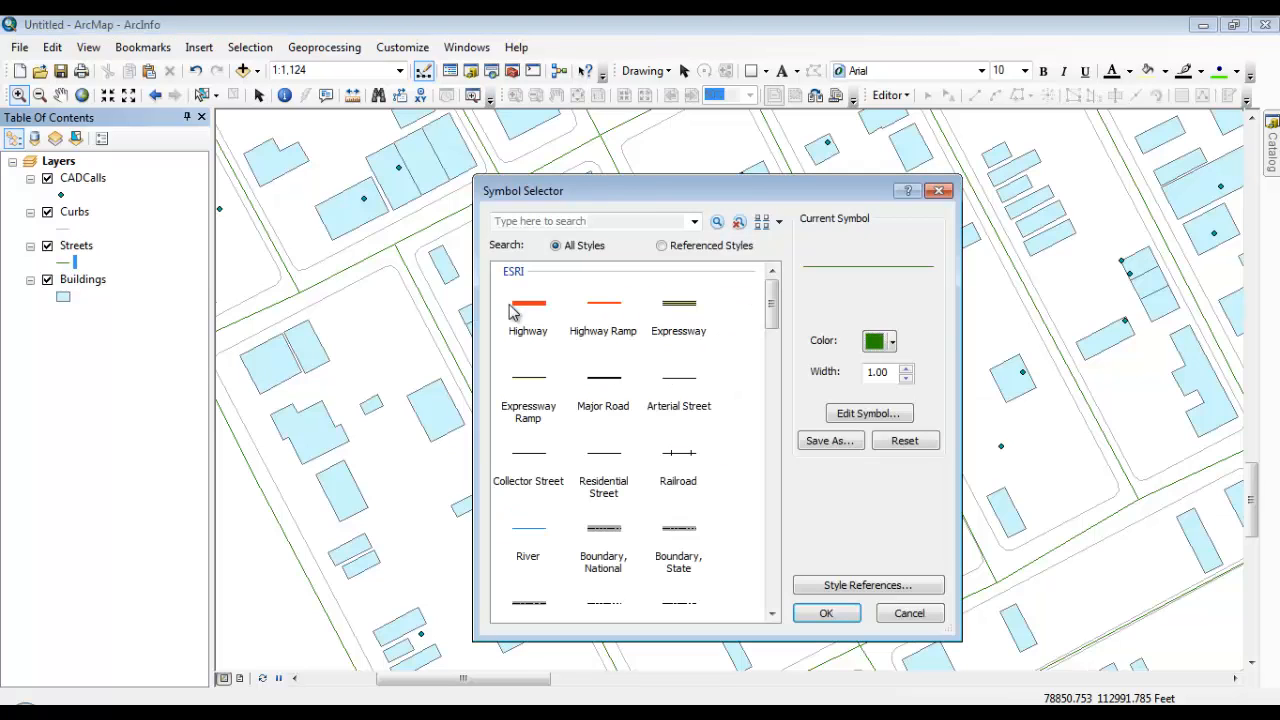
pyautogui.click(893, 342)
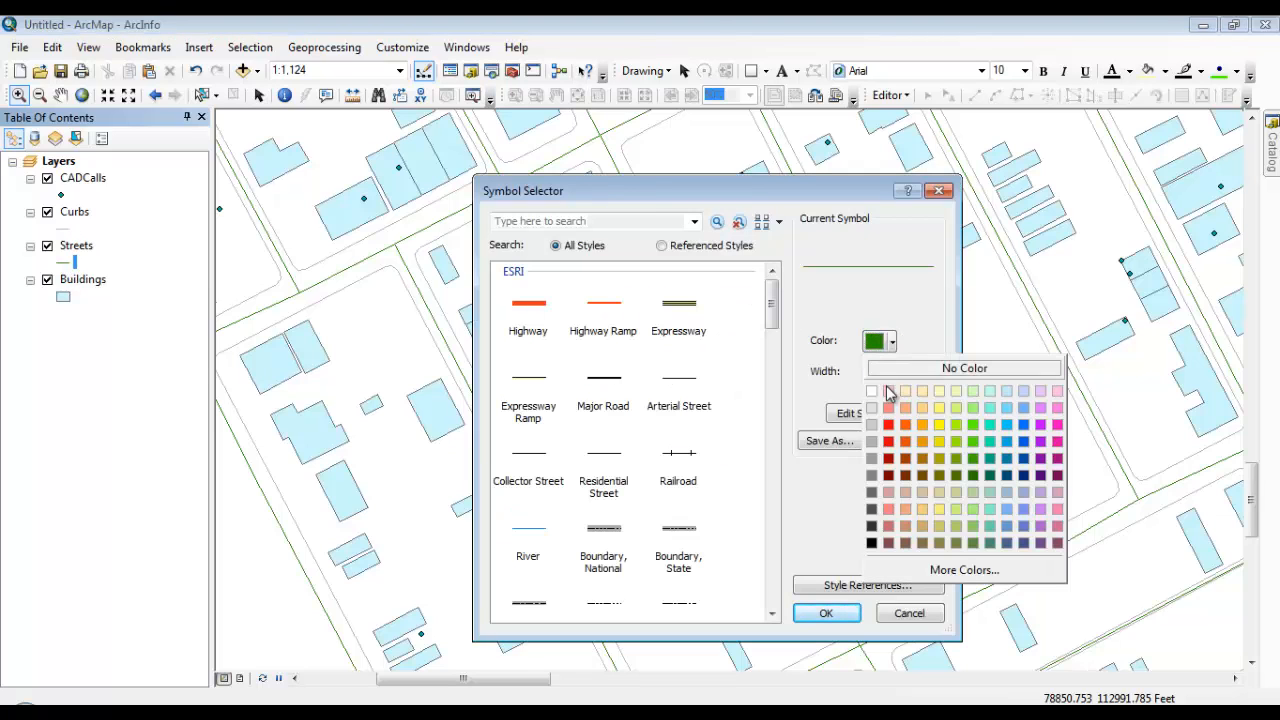
pyautogui.click(875, 442)
pyautogui.click(840, 613)
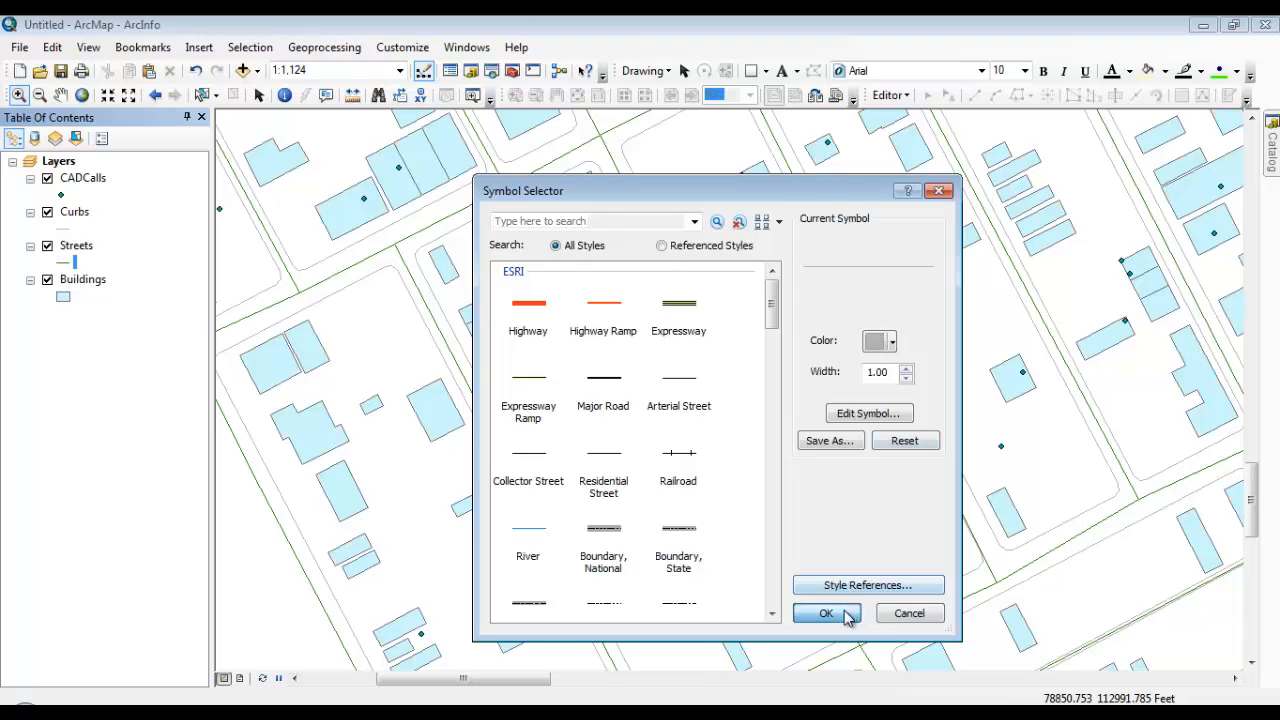
# - Change the fill color of the Buildings layer to gray
pyautogui.click(63, 296)
pyautogui.click(900, 345)
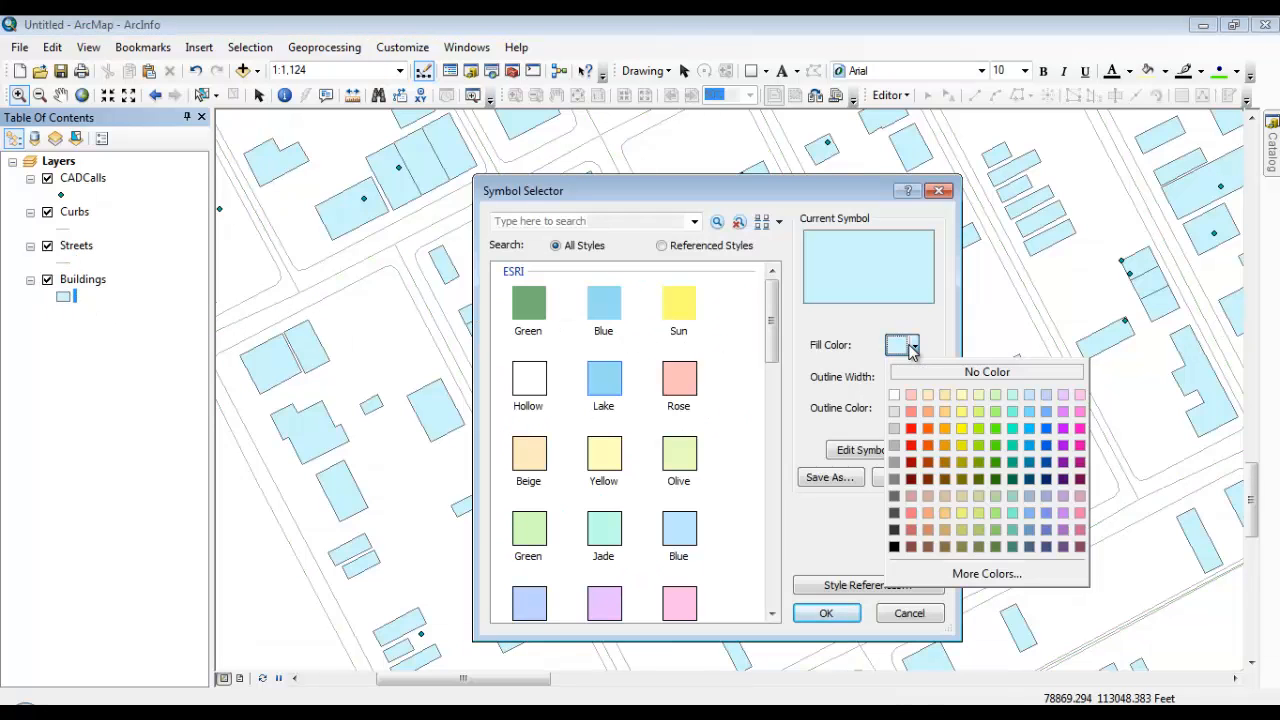
pyautogui.click(895, 444)
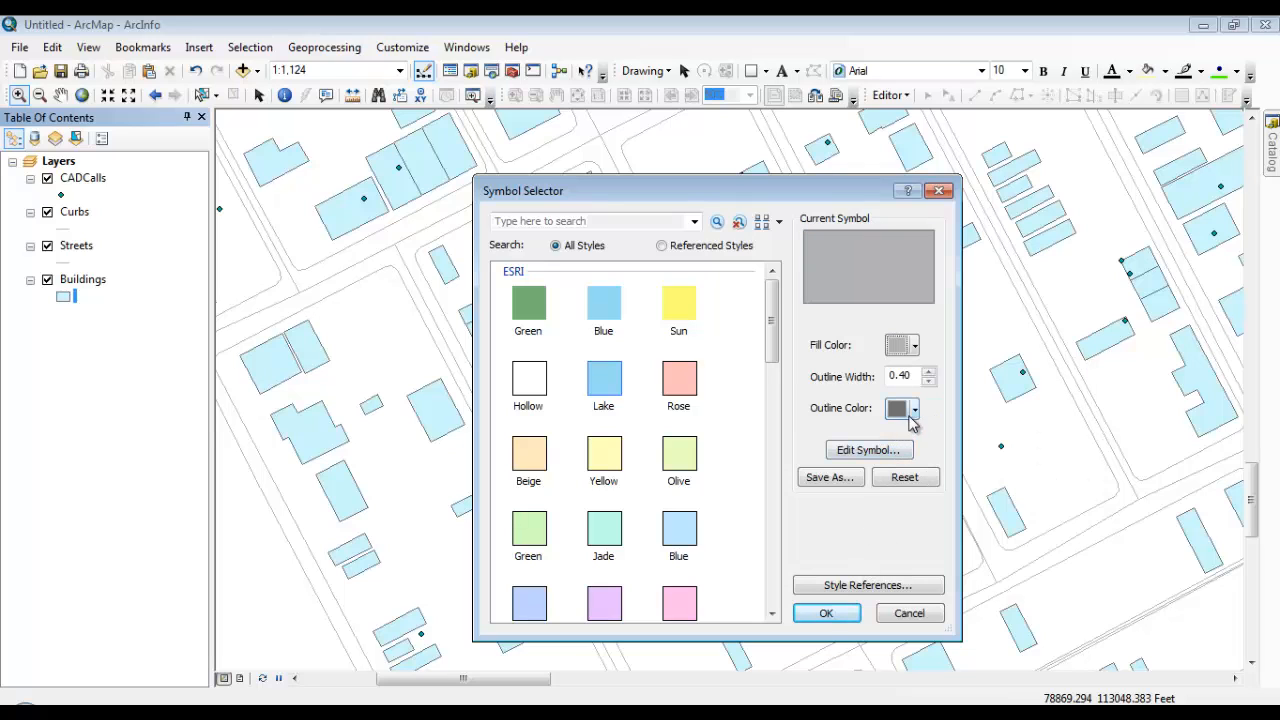
pyautogui.click(825, 616)
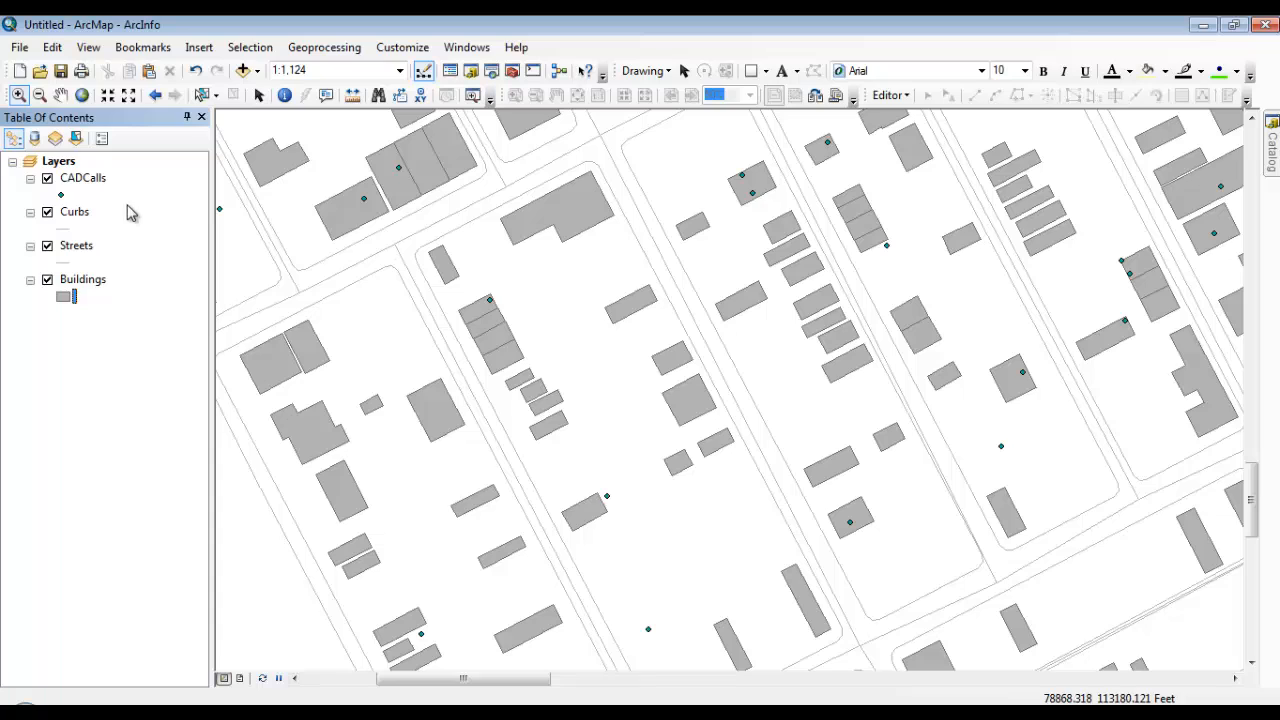
# - Set the CADCalls point symbol to red with a size of 5
pyautogui.click(62, 196)
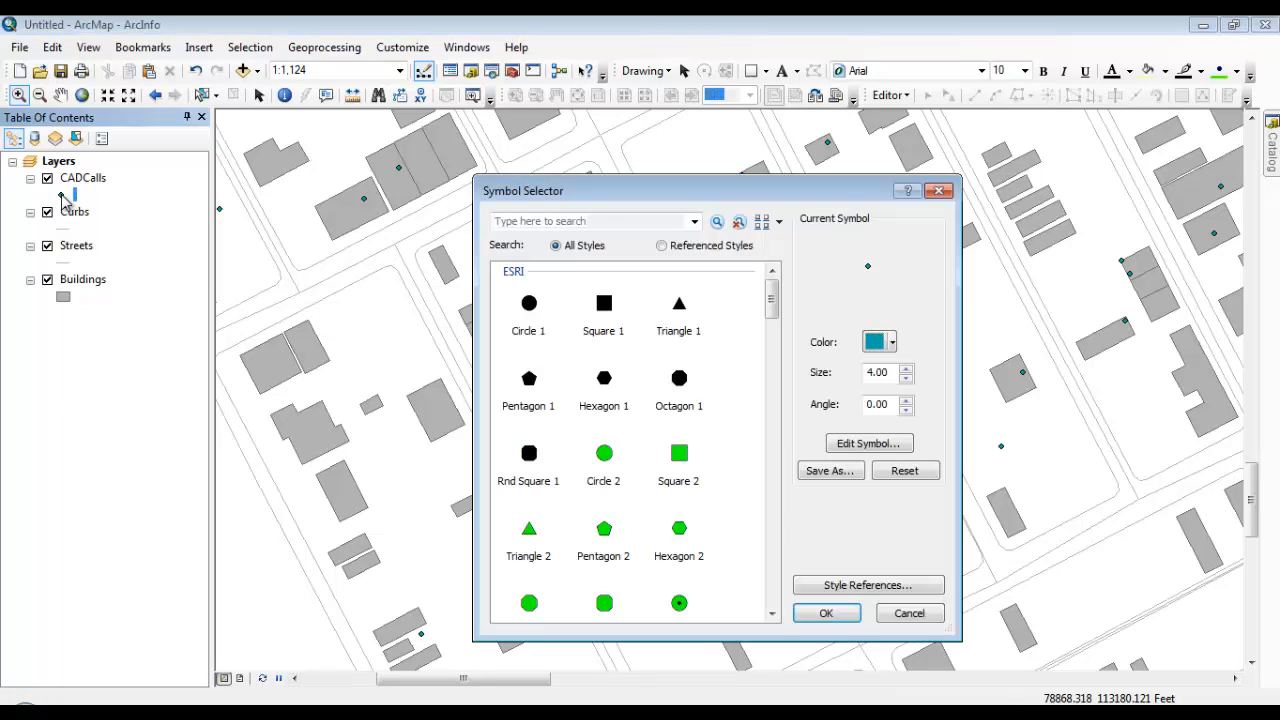
pyautogui.click(890, 345)
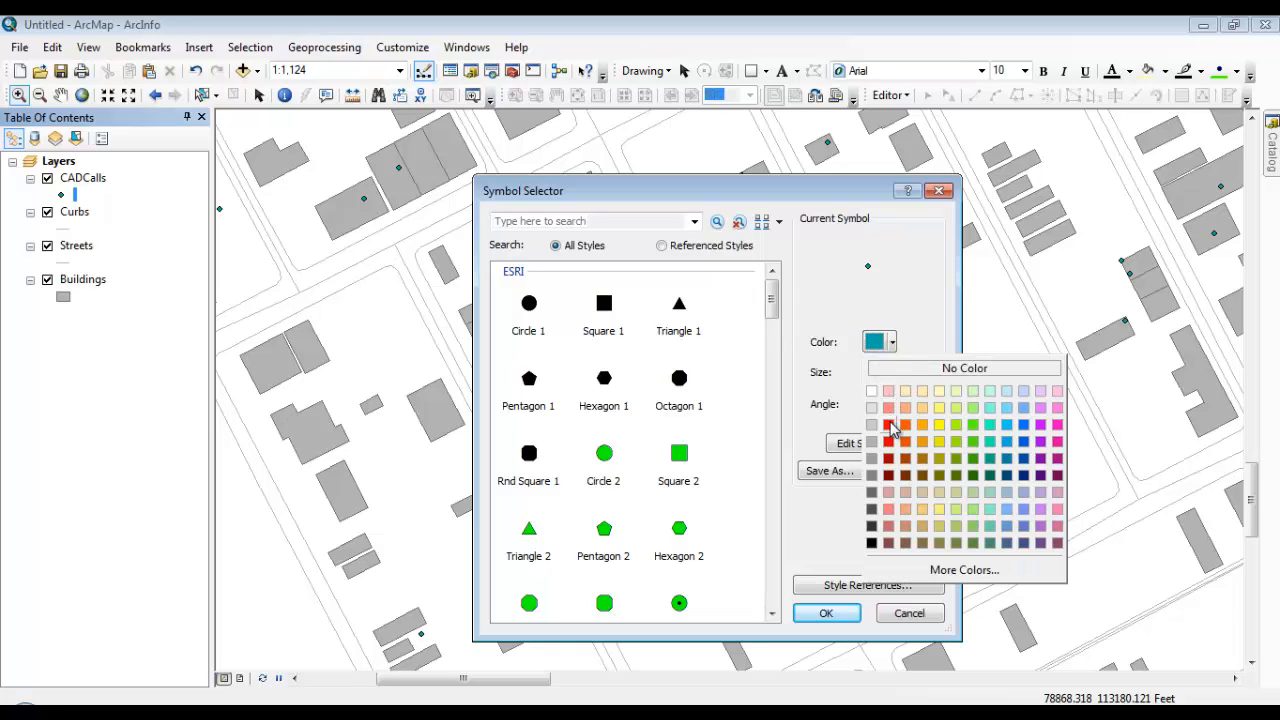
pyautogui.click(888, 424)
pyautogui.click(906, 369)
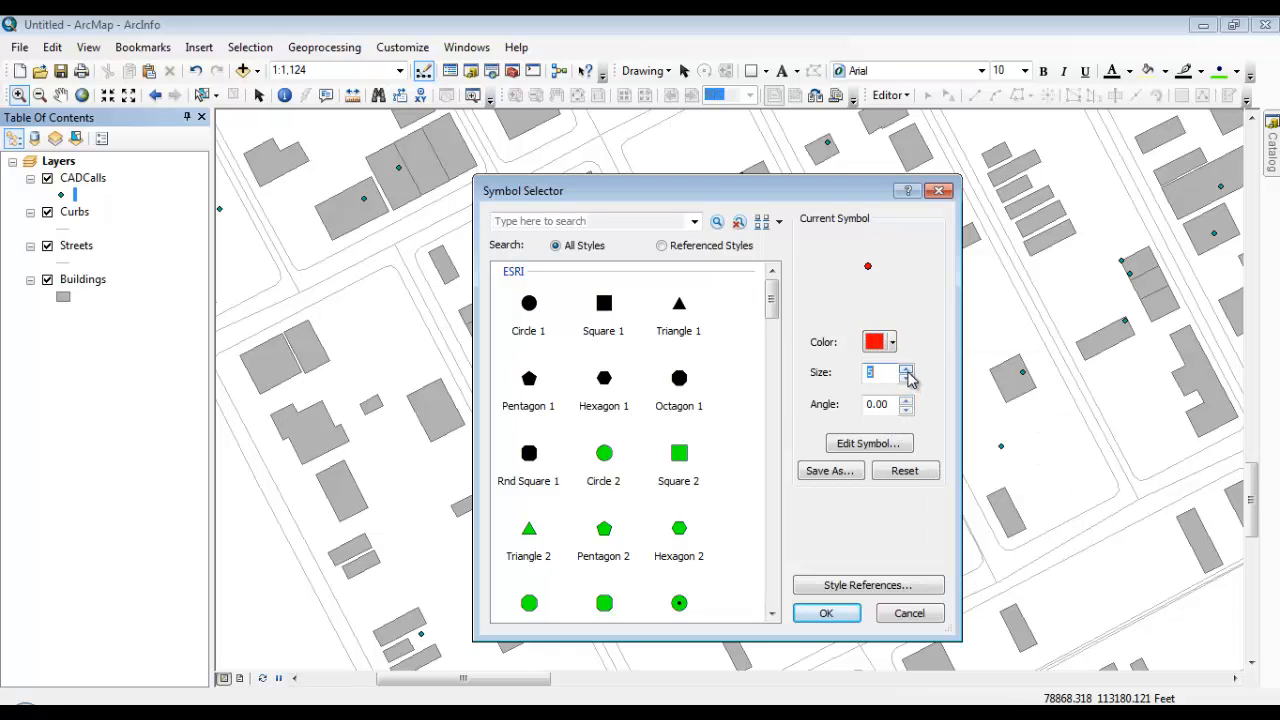
pyautogui.click(828, 612)
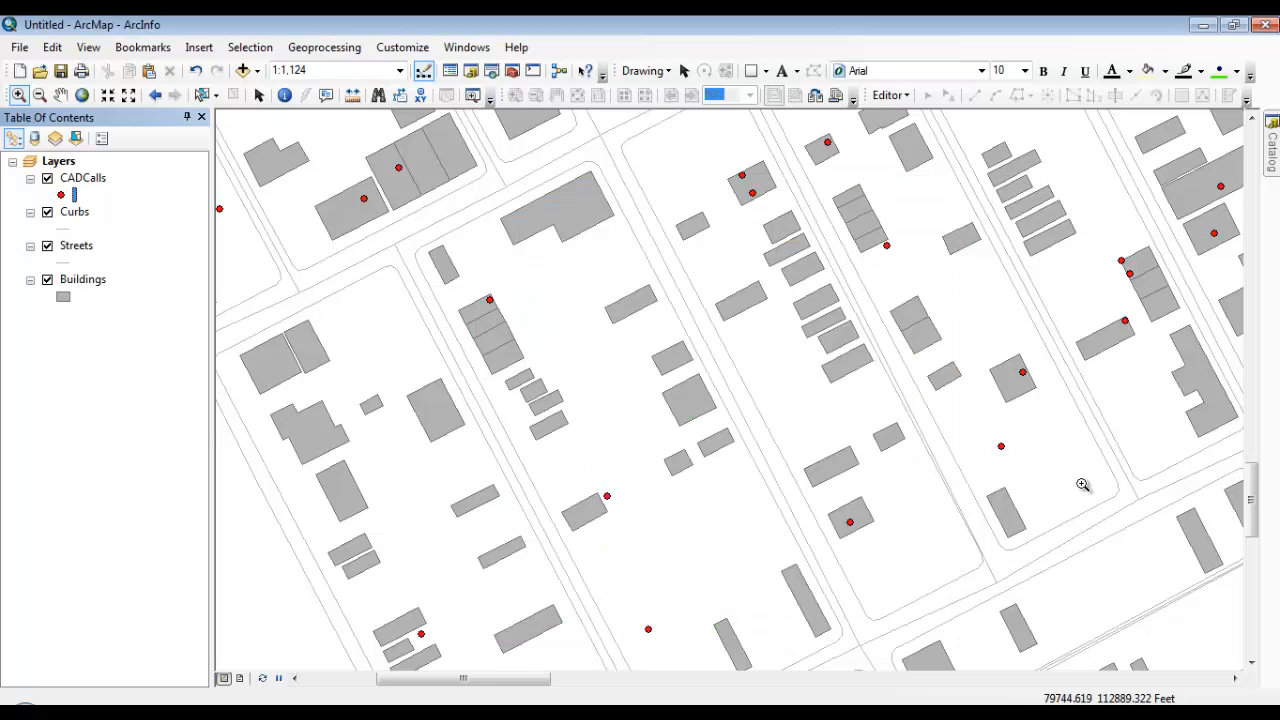
# - Move the CADCalls layer below Buildings in the drawing order, then restore it above Curbs
pyautogui.click(82, 180)
pyautogui.moveTo(82, 234); pyautogui.dragTo(90, 293)
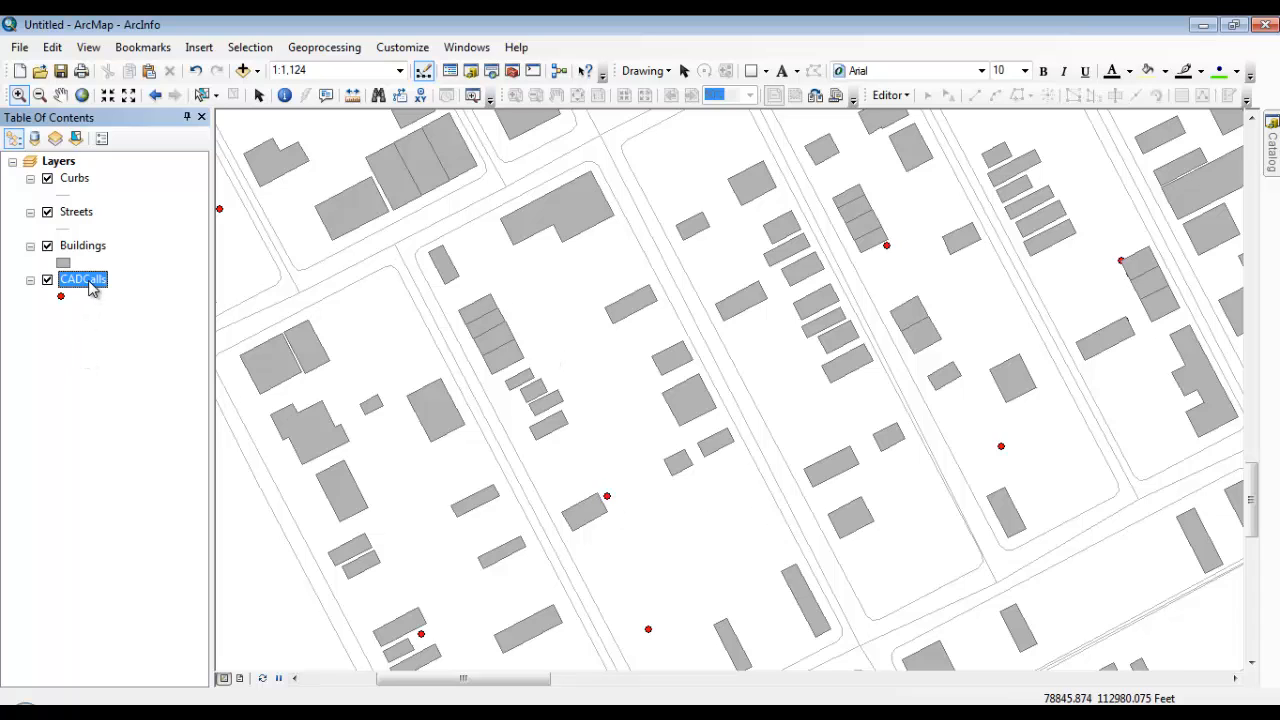
pyautogui.moveTo(90, 287); pyautogui.dragTo(86, 178)
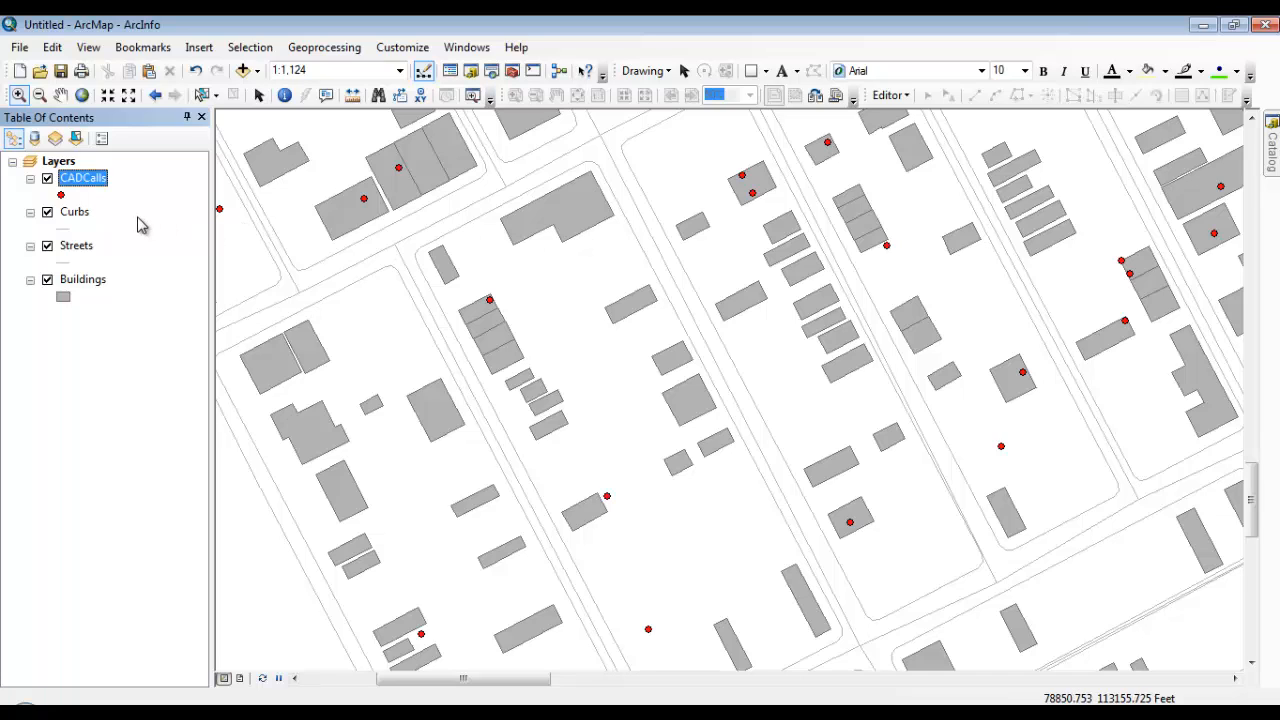
# - Turn on labels for the Streets layer using the FNAME field
pyautogui.doubleClick(76, 245)
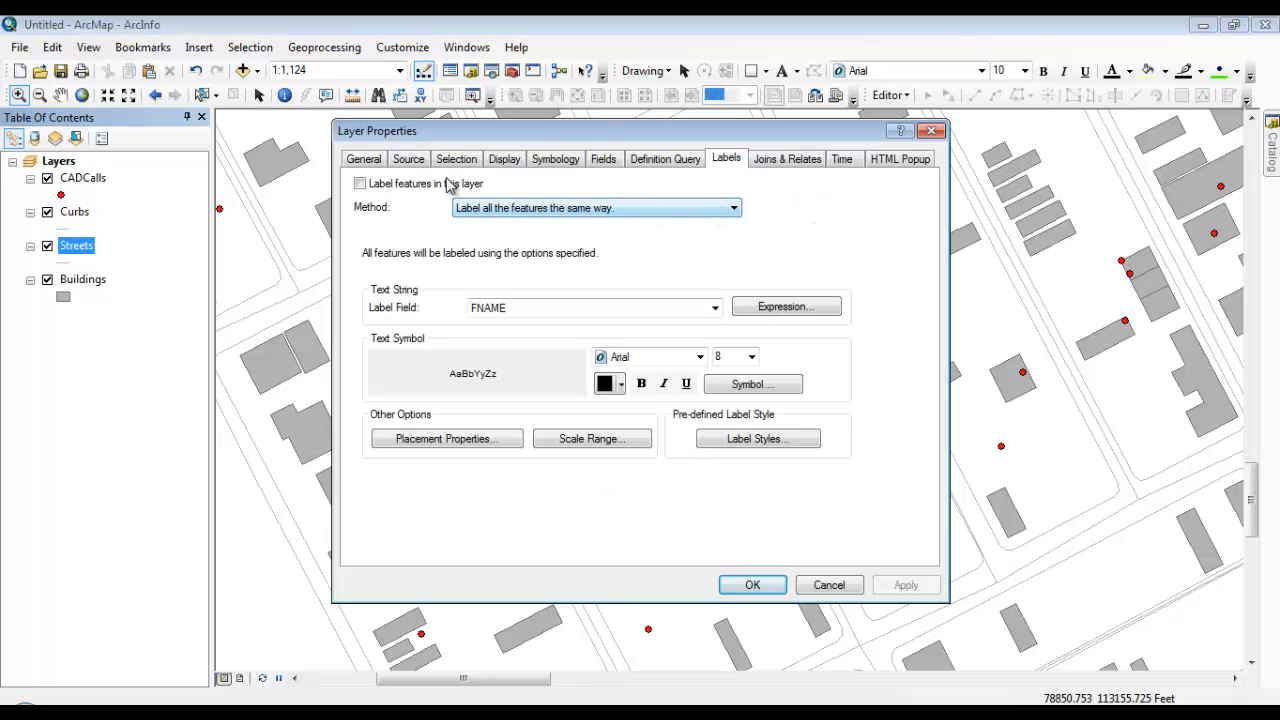
pyautogui.click(359, 184)
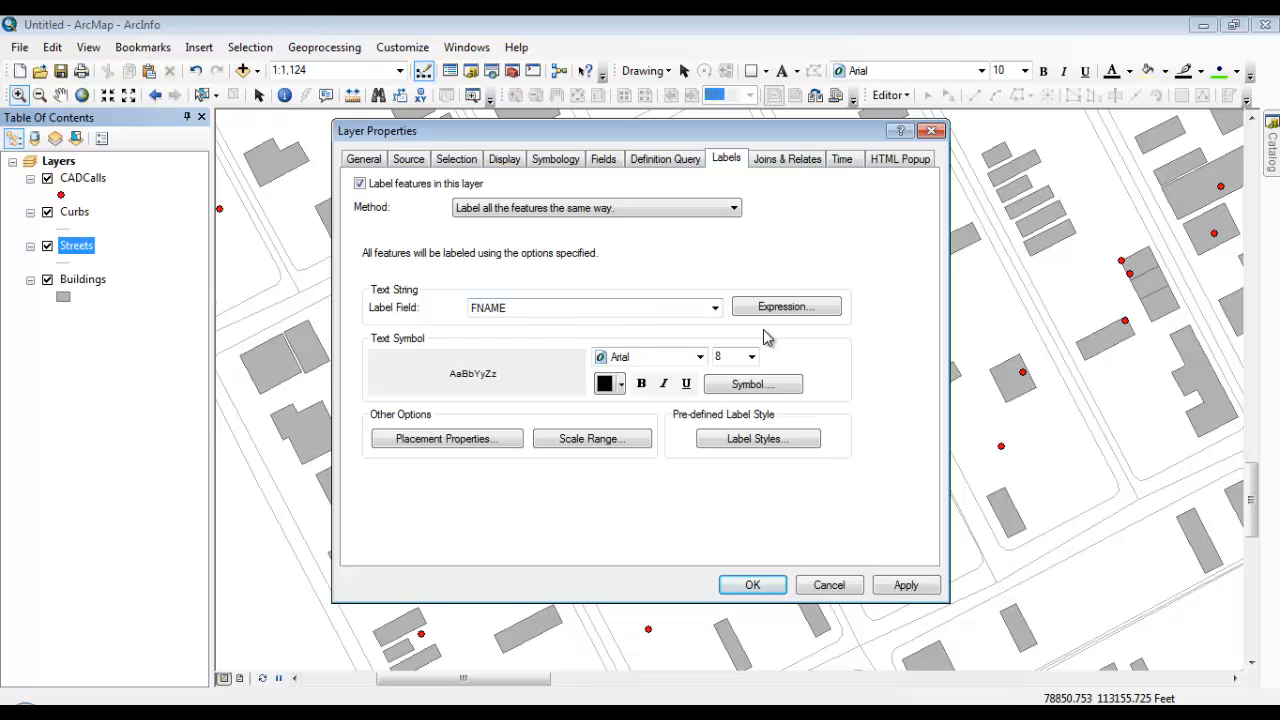
pyautogui.click(906, 586)
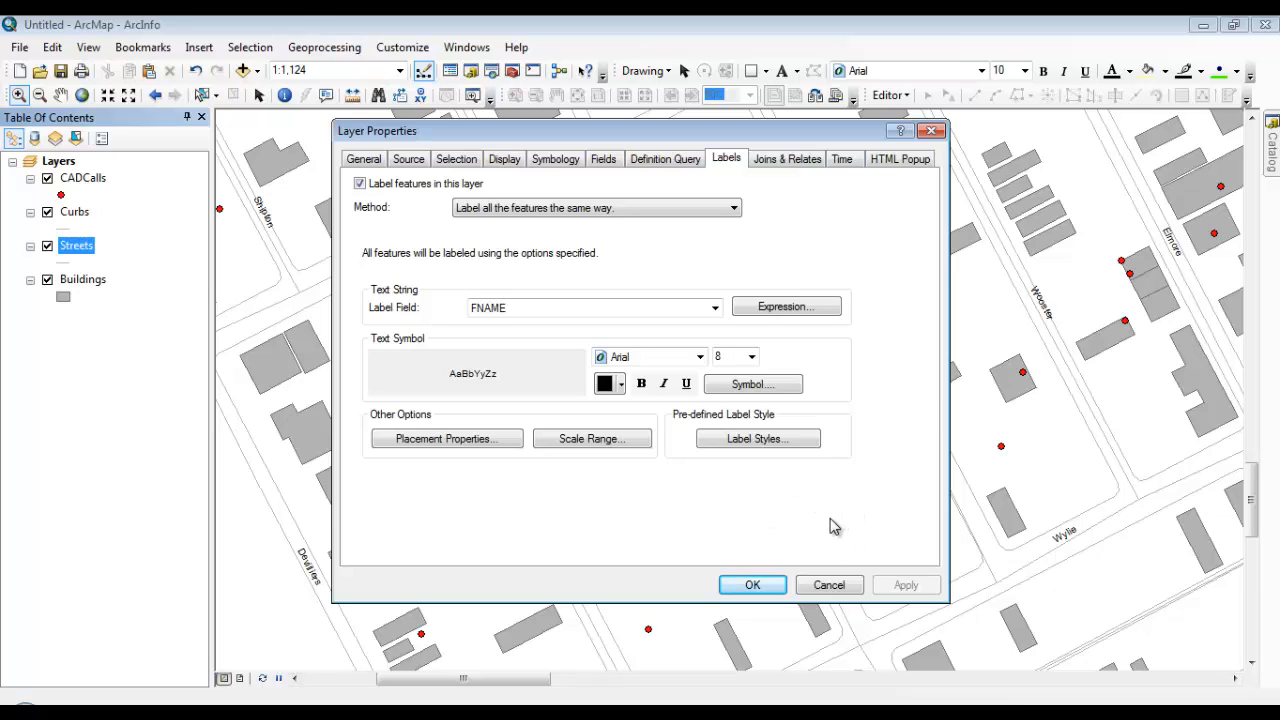
pyautogui.click(758, 582)
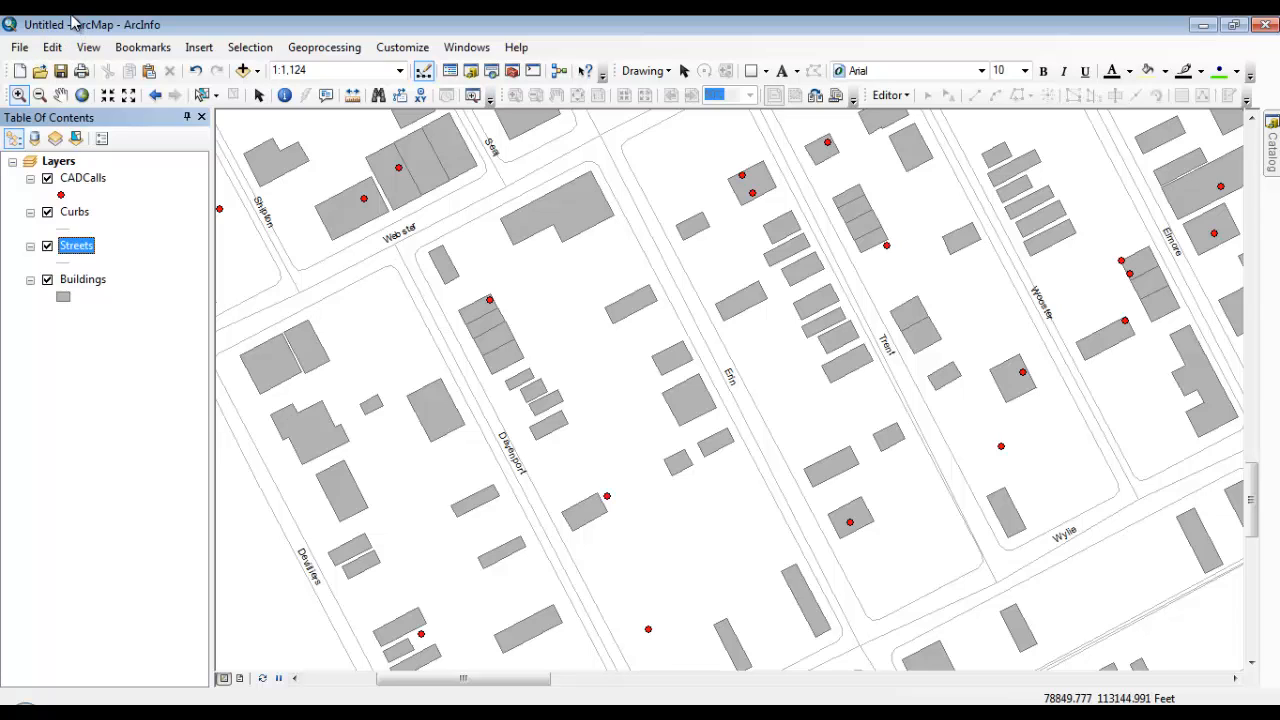
# - Save the map document in the Chapter1 folder, using the existing files' surname prefix followed by "1-2 final"
pyautogui.click(22, 48)
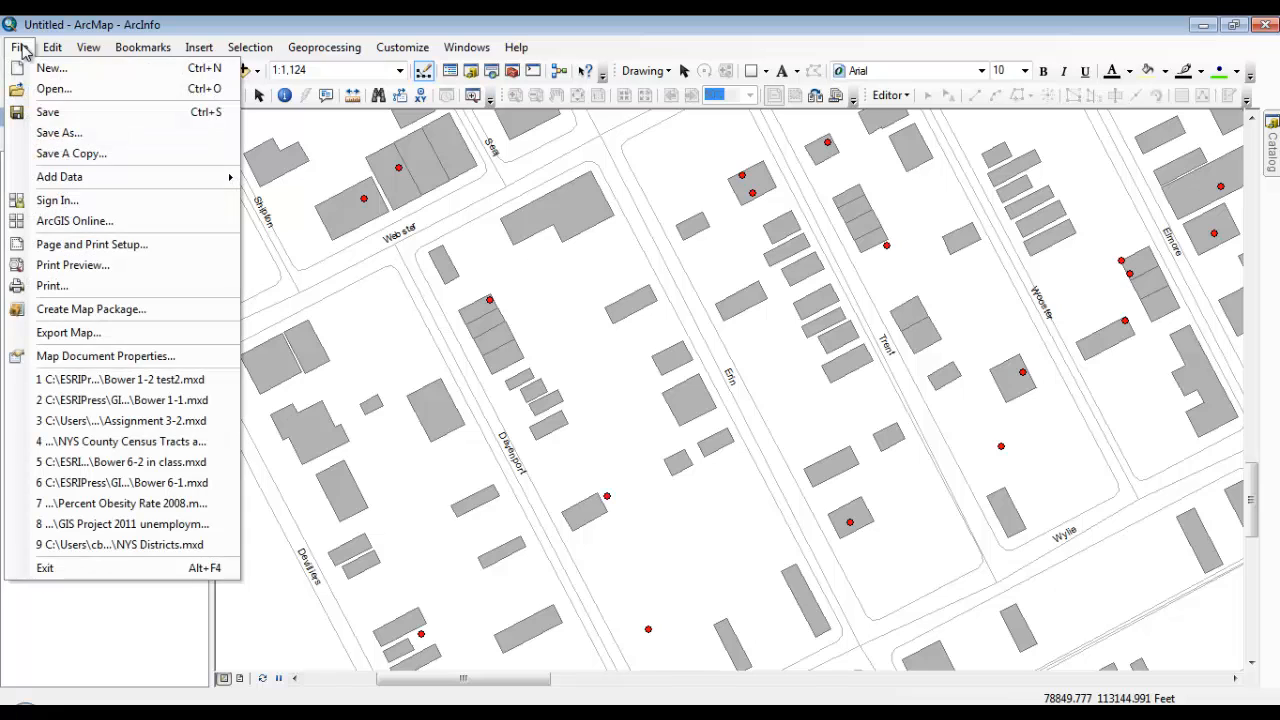
pyautogui.click(57, 132)
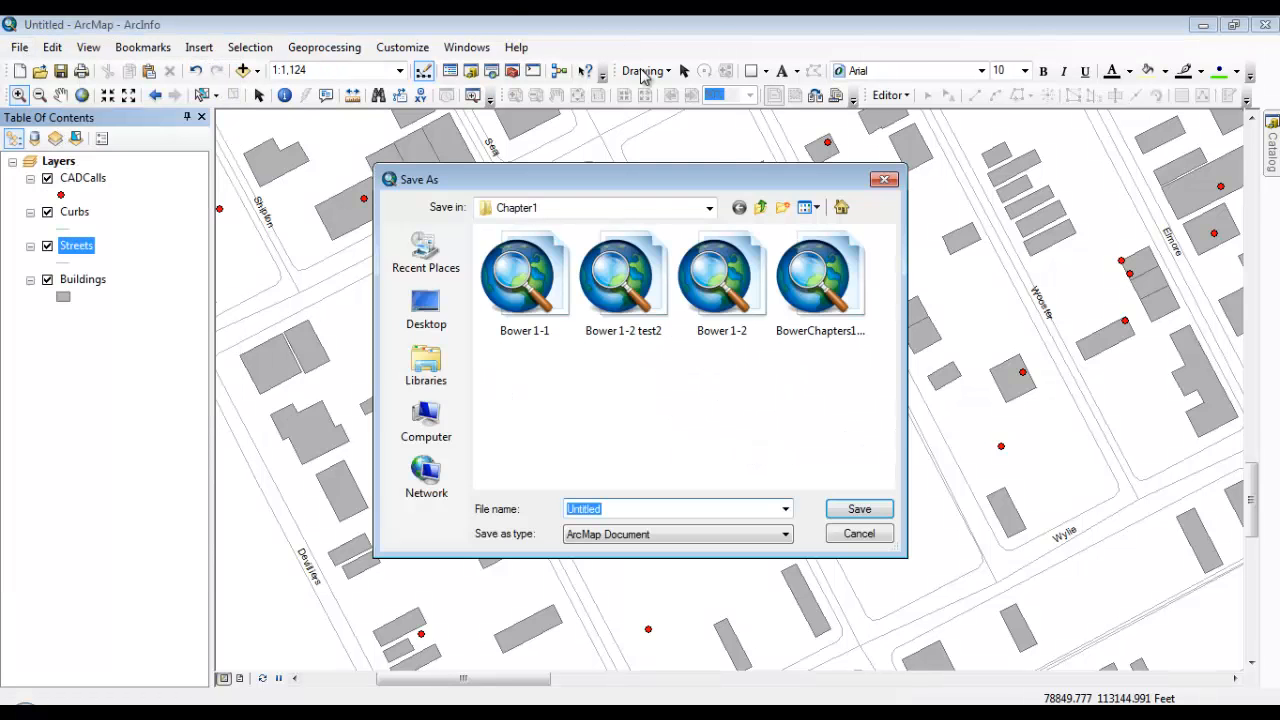
pyautogui.write('B')
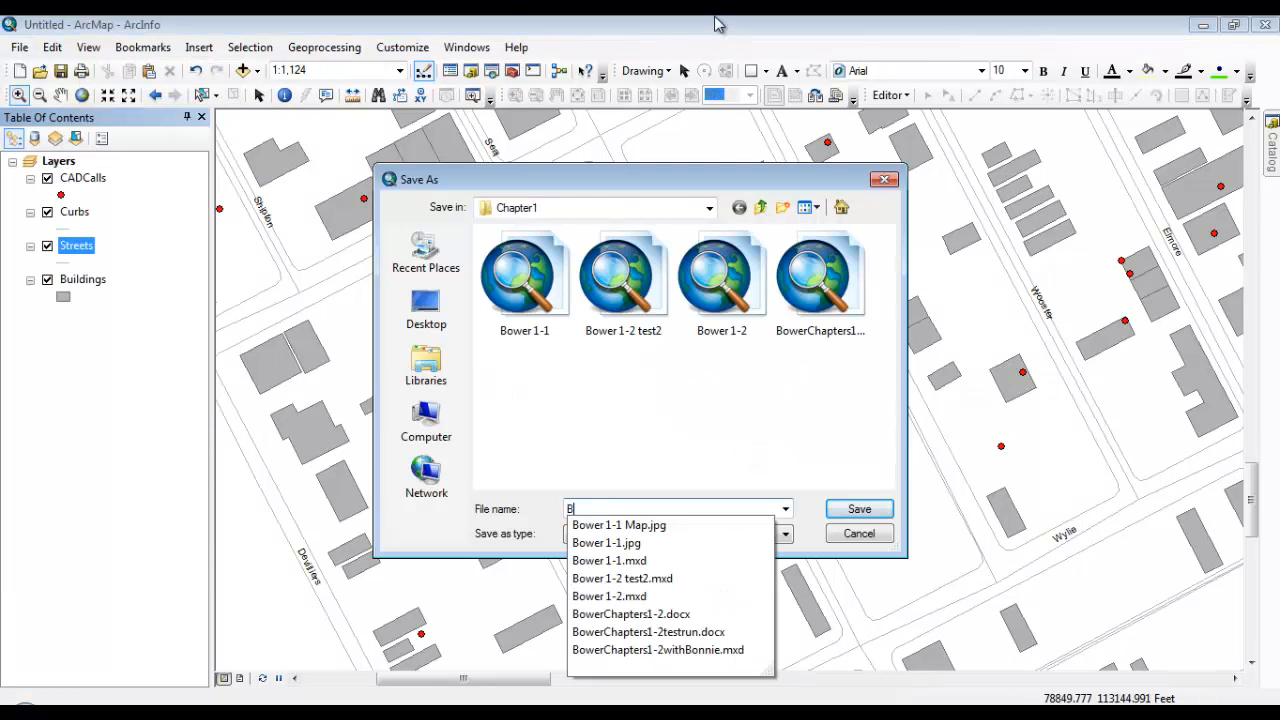
pyautogui.write('ower 1-2')
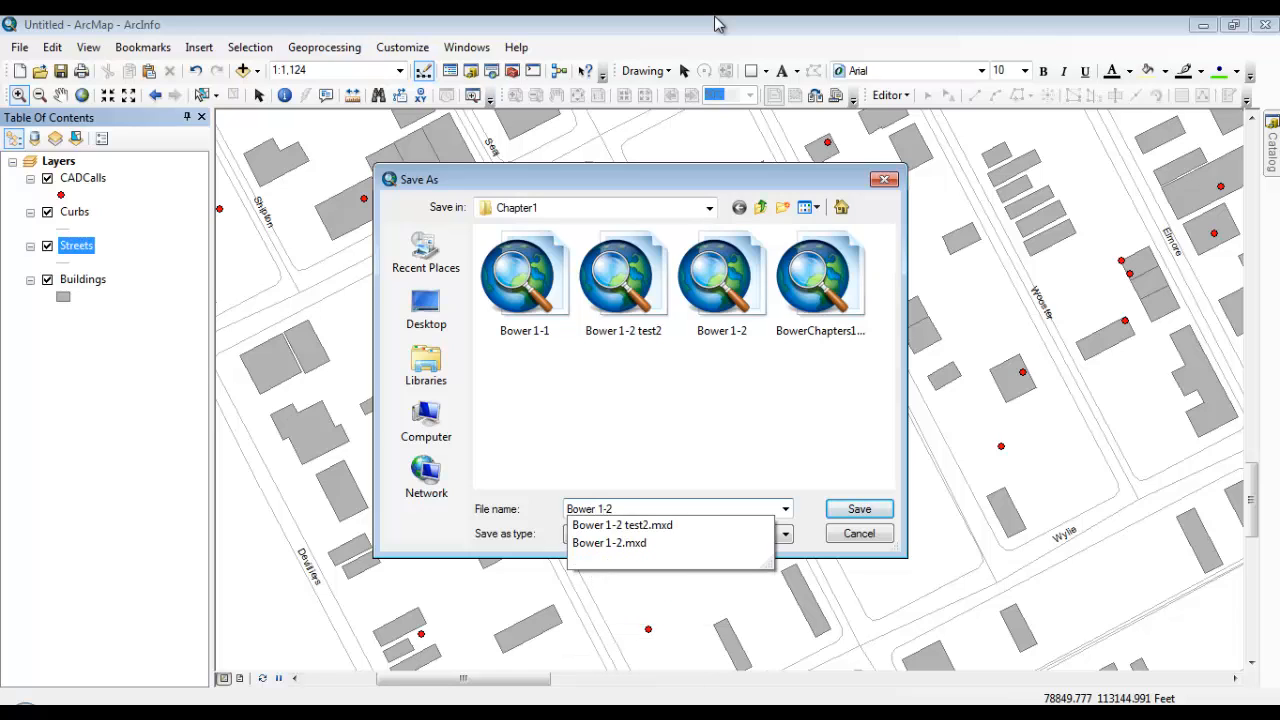
pyautogui.write(' final')
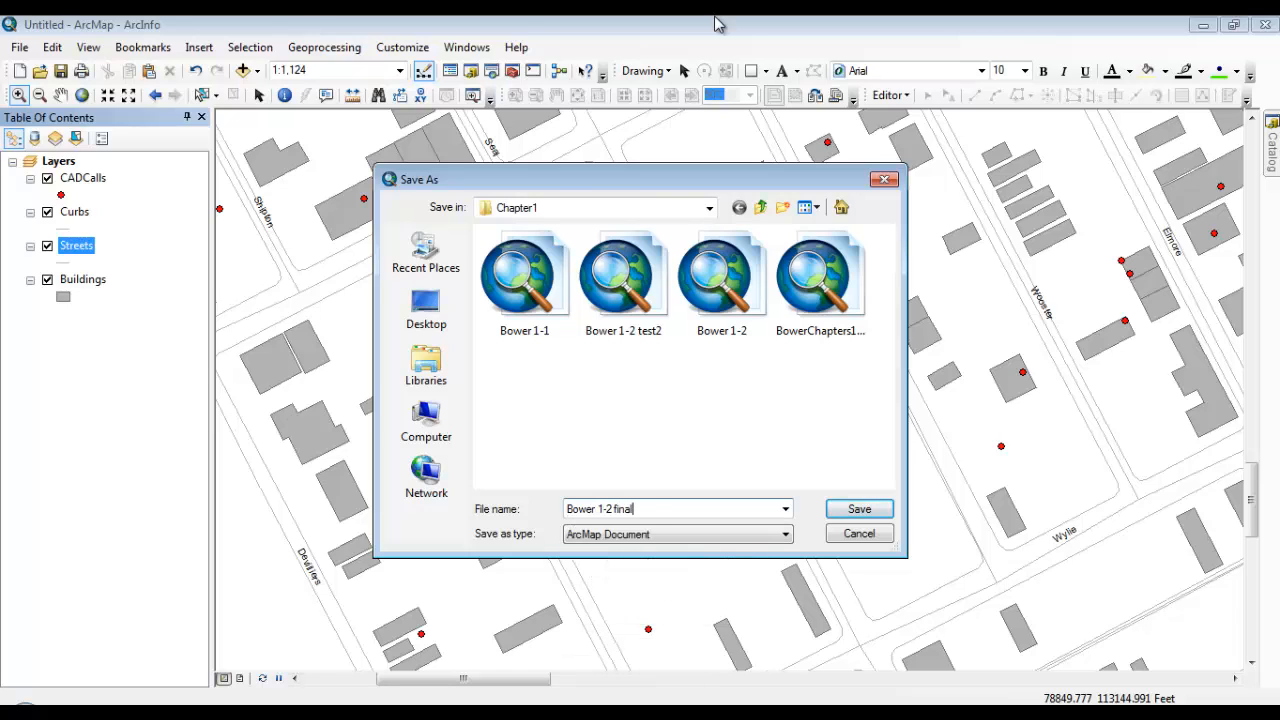
pyautogui.press('Return')
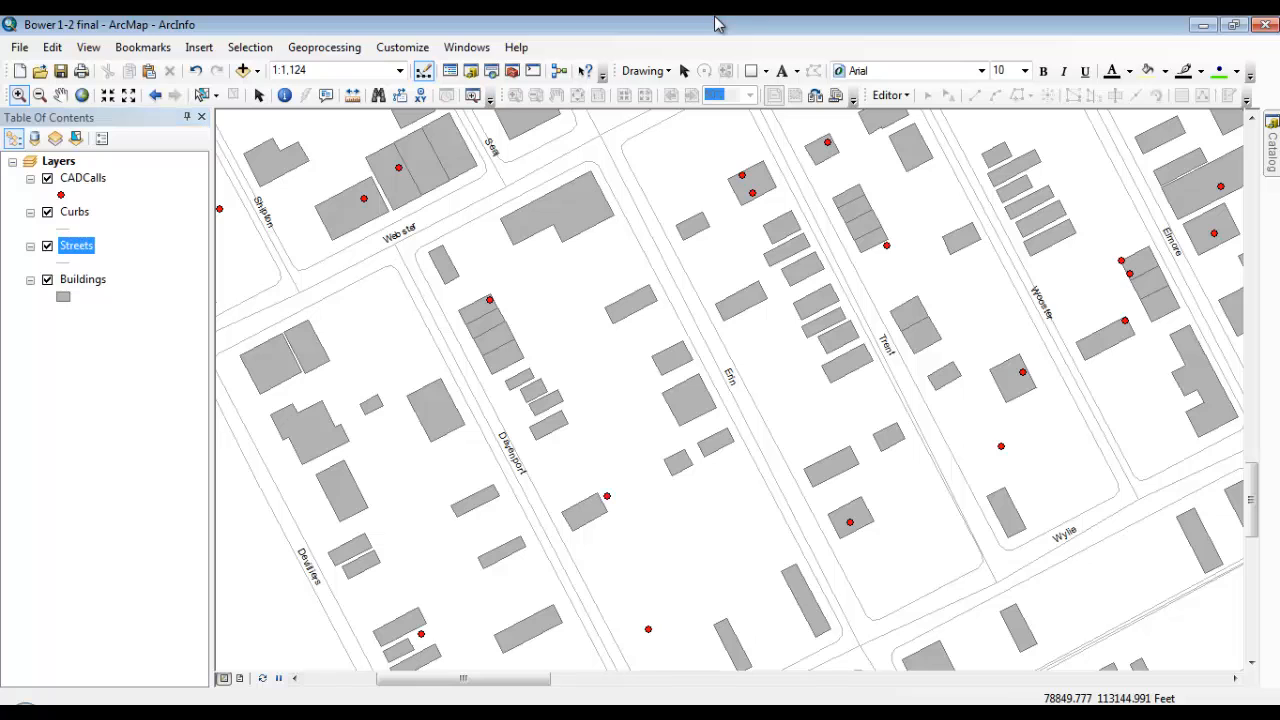
# - Export the map as a JPEG to the Chapter1 folder, keeping the map document's name
pyautogui.click(19, 47)
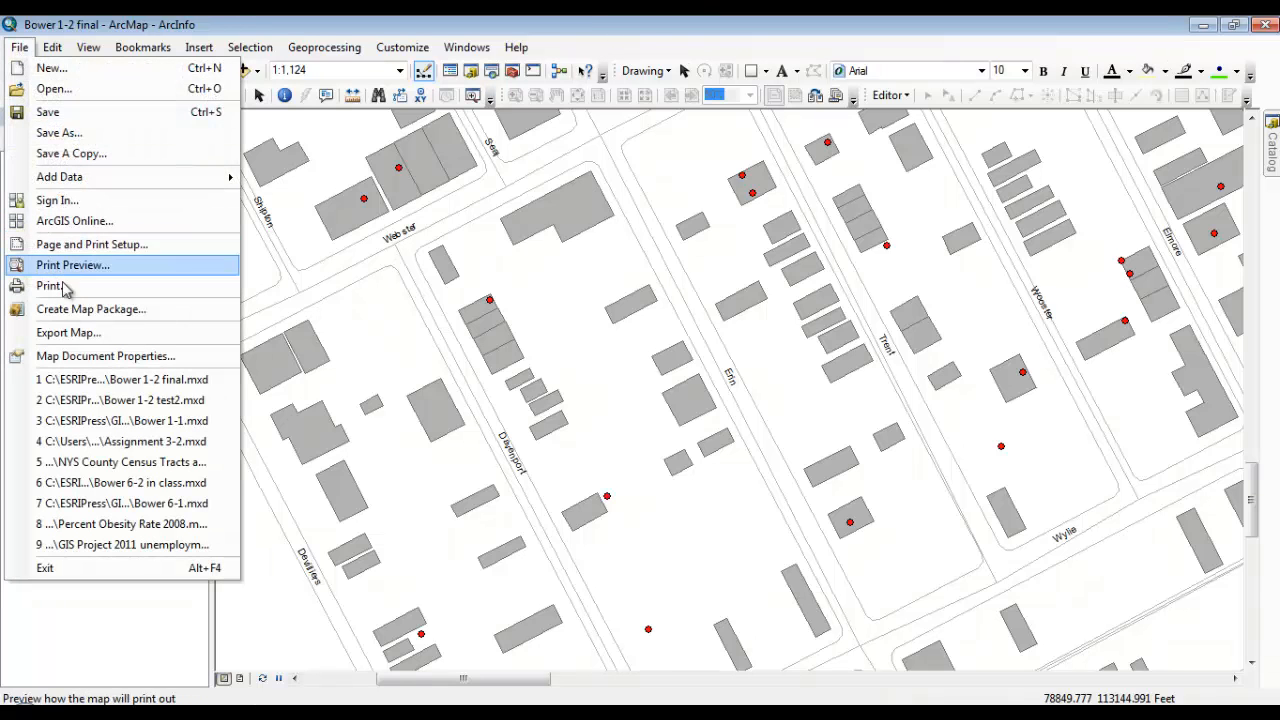
pyautogui.click(79, 333)
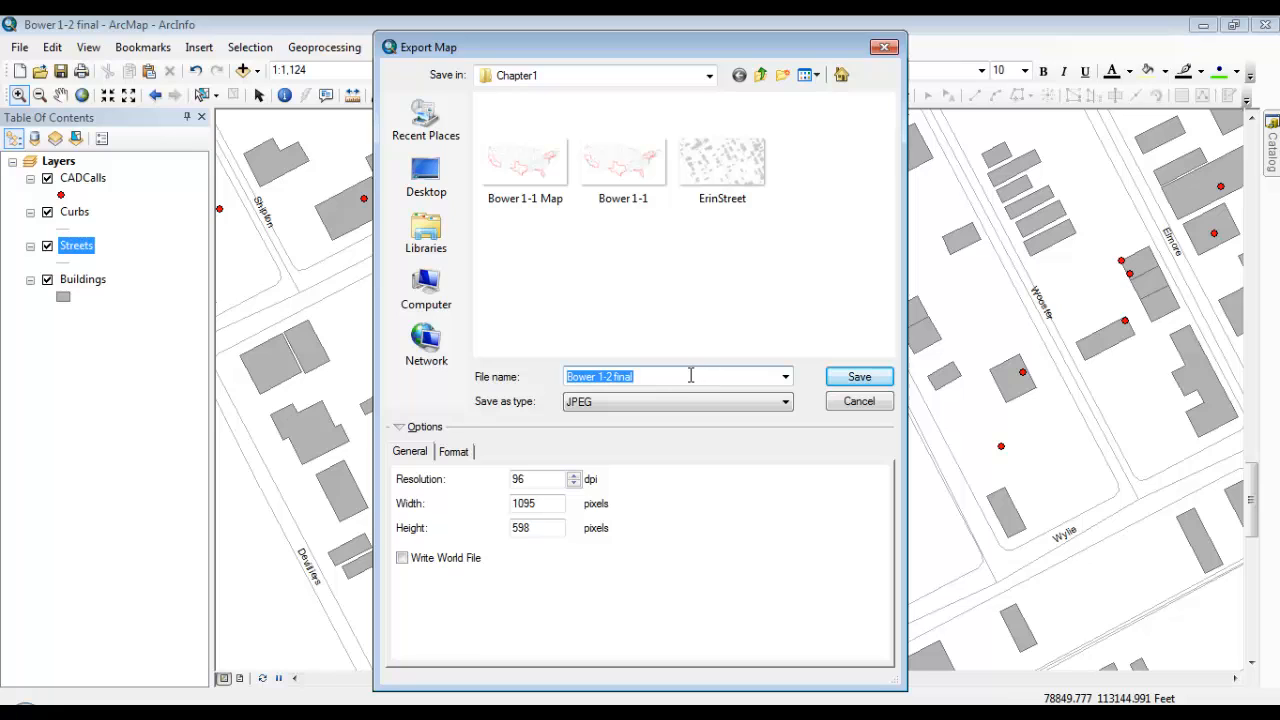
pyautogui.click(857, 379)
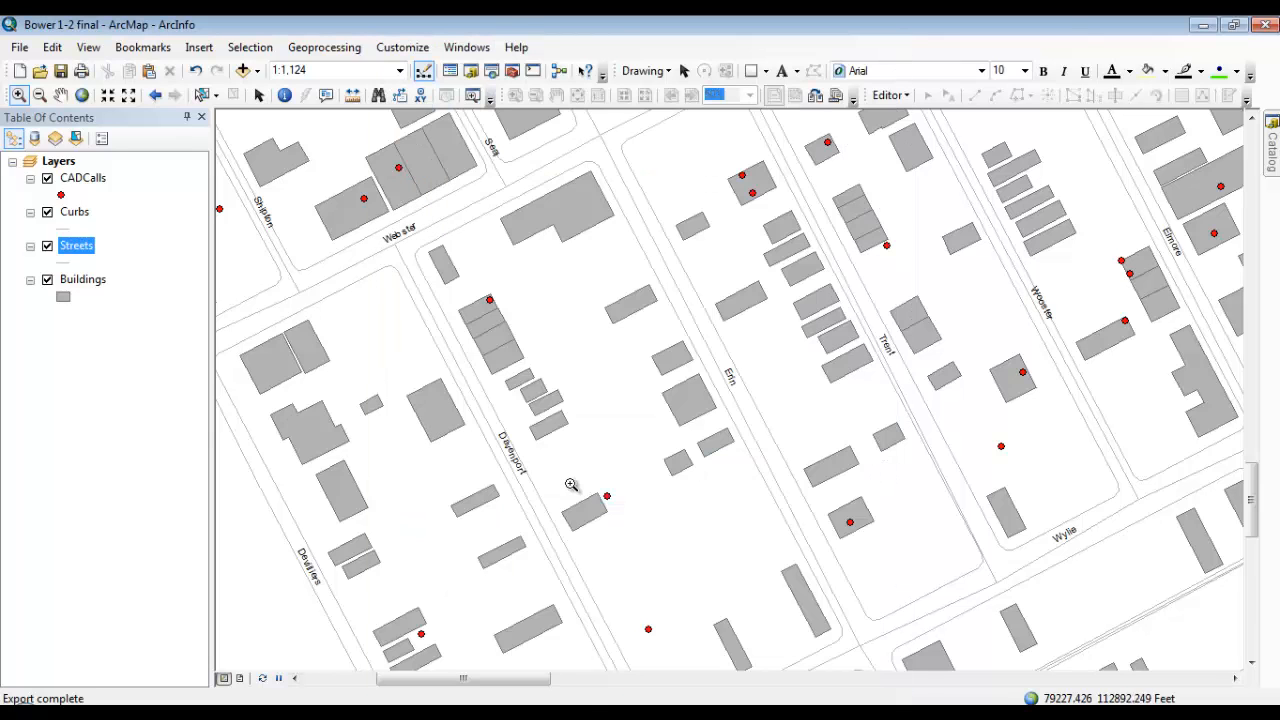
# - Switch to the Word report and open up blank lines above the attribute statistics table
pyautogui.hotkey('alt', 'Tab')
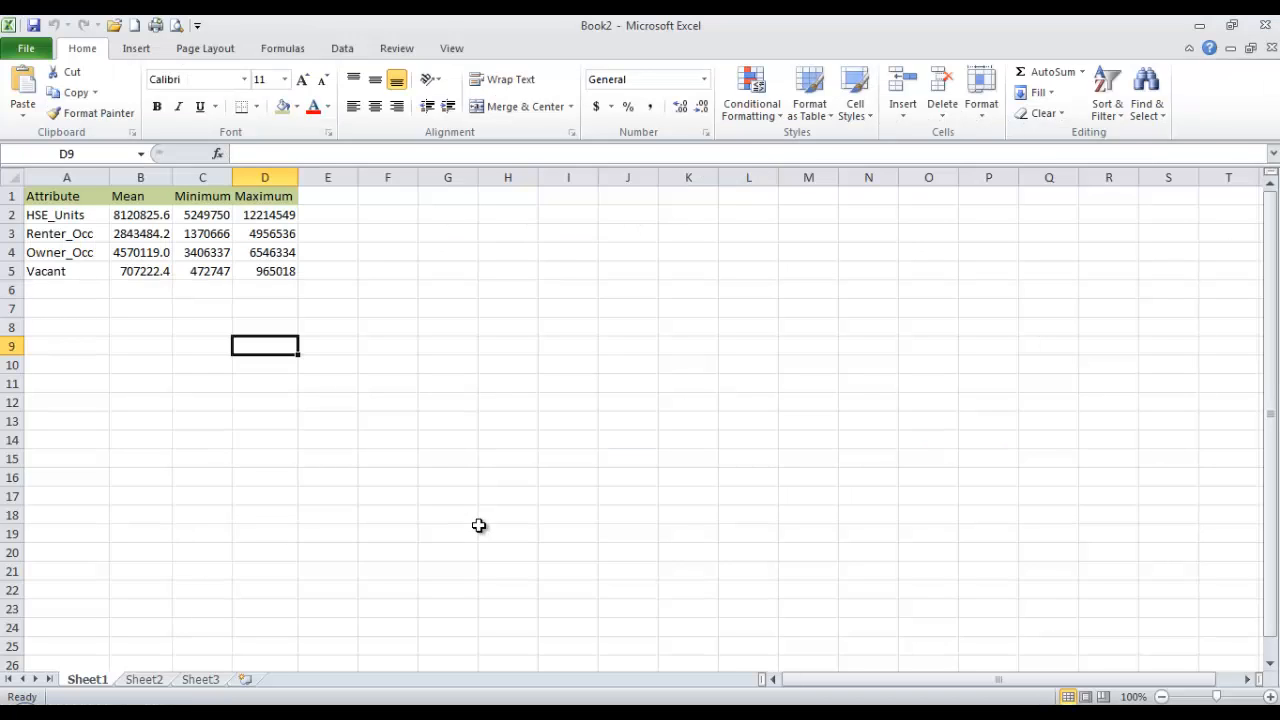
pyautogui.hotkey('alt', 'Tab')
pyautogui.hotkey('alt', 'Tab')
pyautogui.press('Tab')
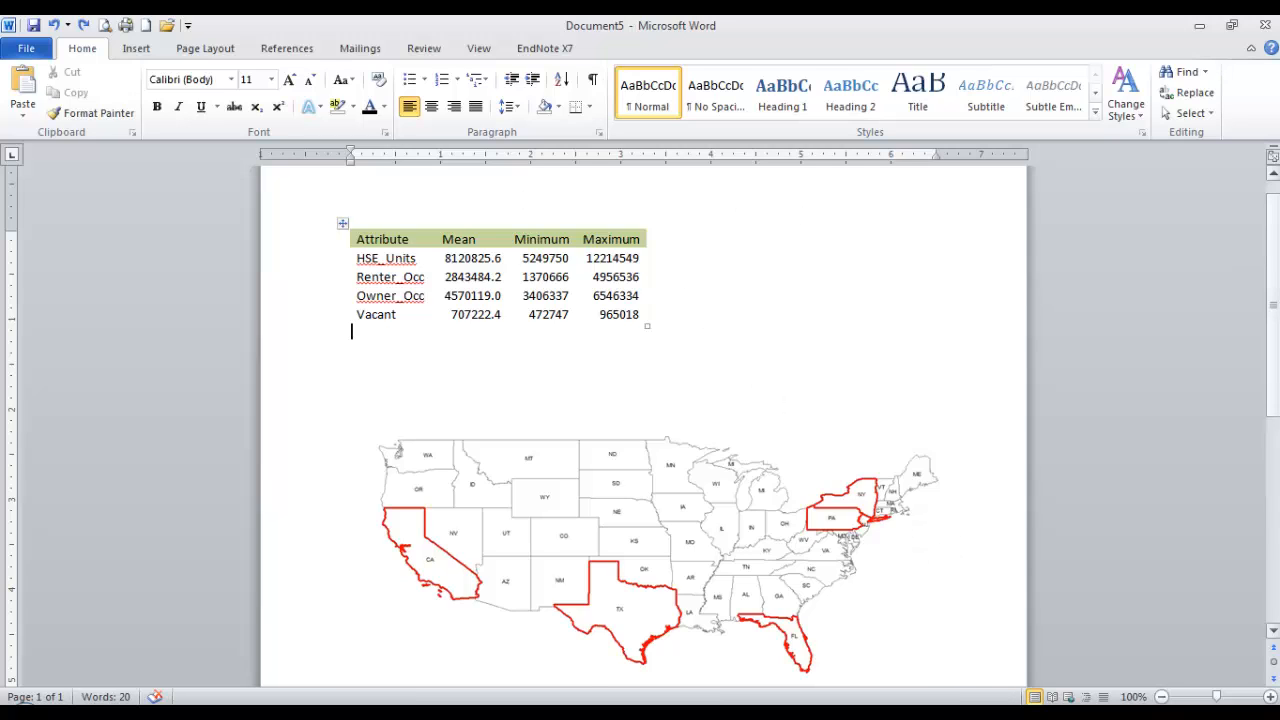
pyautogui.click(1273, 176)
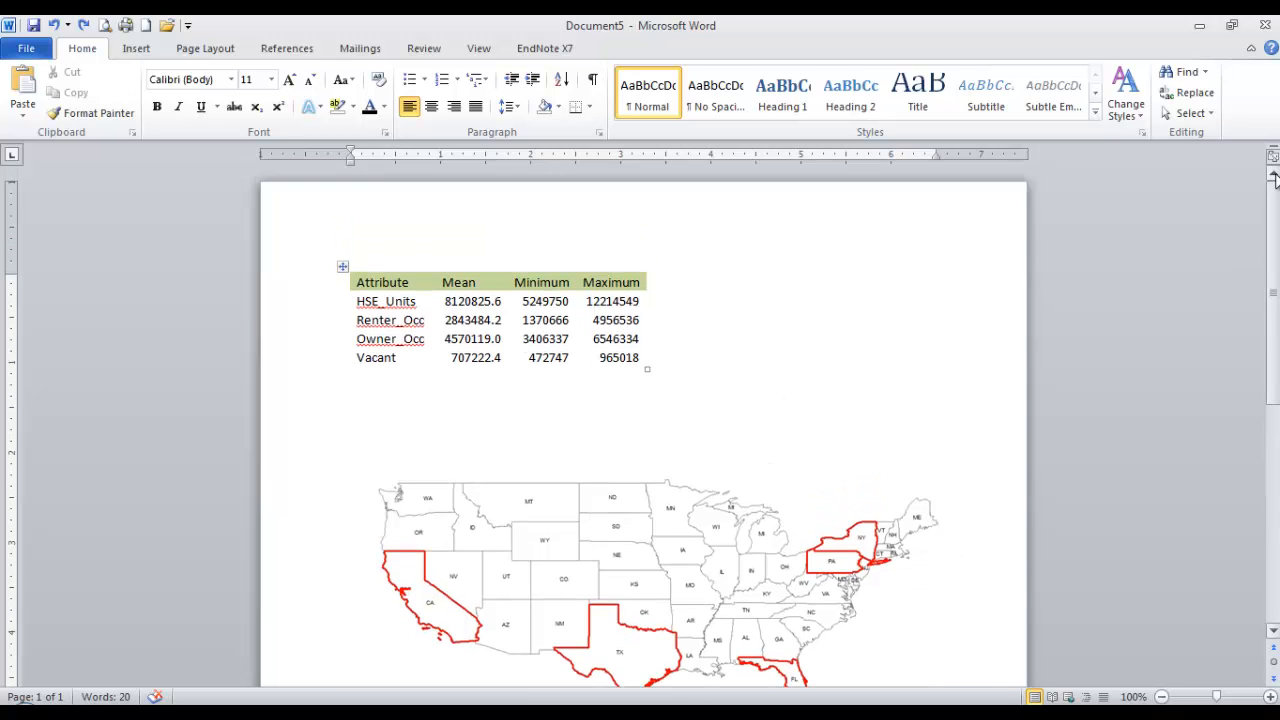
pyautogui.click(318, 247)
pyautogui.press('Left')
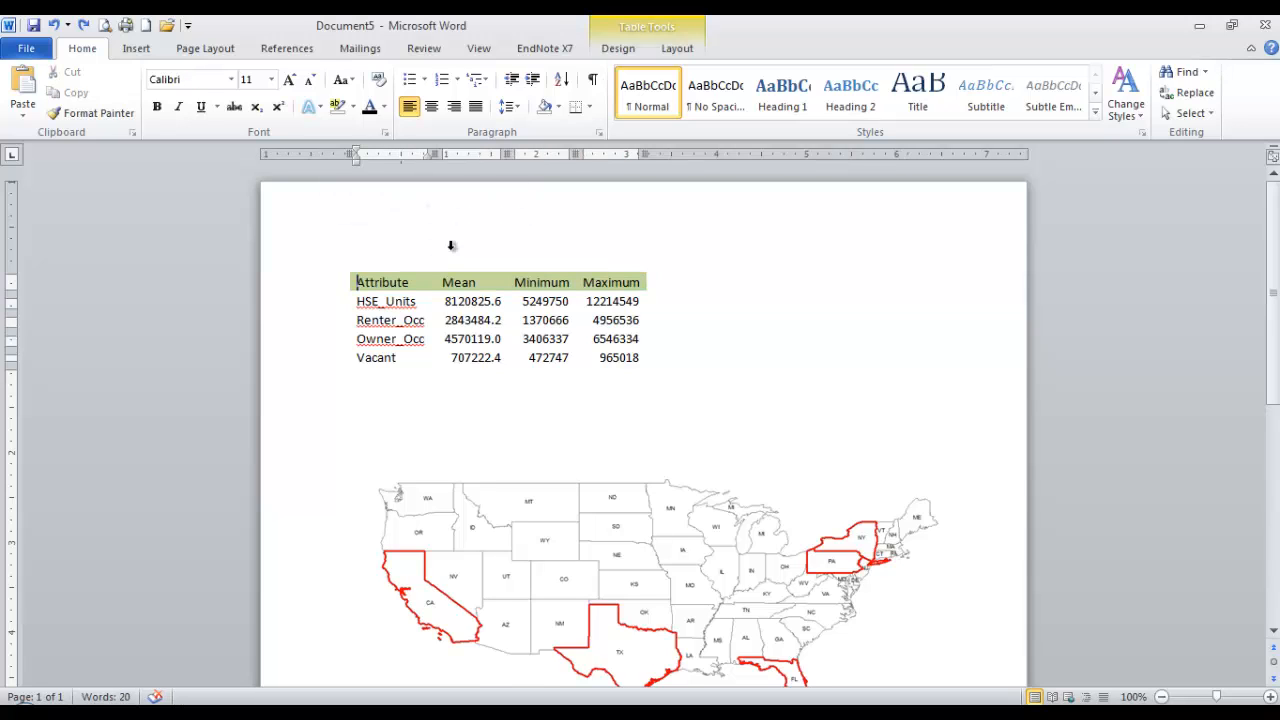
pyautogui.press('Return')
pyautogui.press('Return')
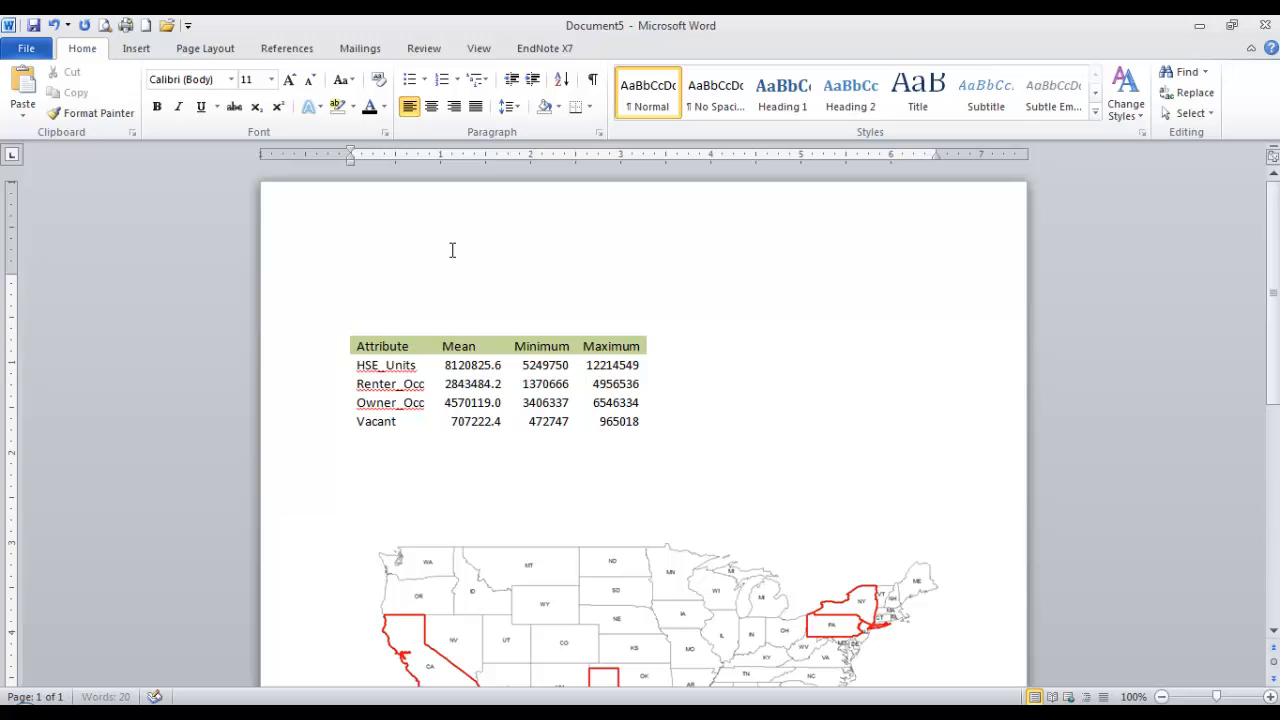
# - Add the bold heading "Assignment 1-1" above the table and remove the extra blank line beneath it
pyautogui.write('Assignment 1-1')
pyautogui.tripleClick(380, 285)
pyautogui.click(390, 251)
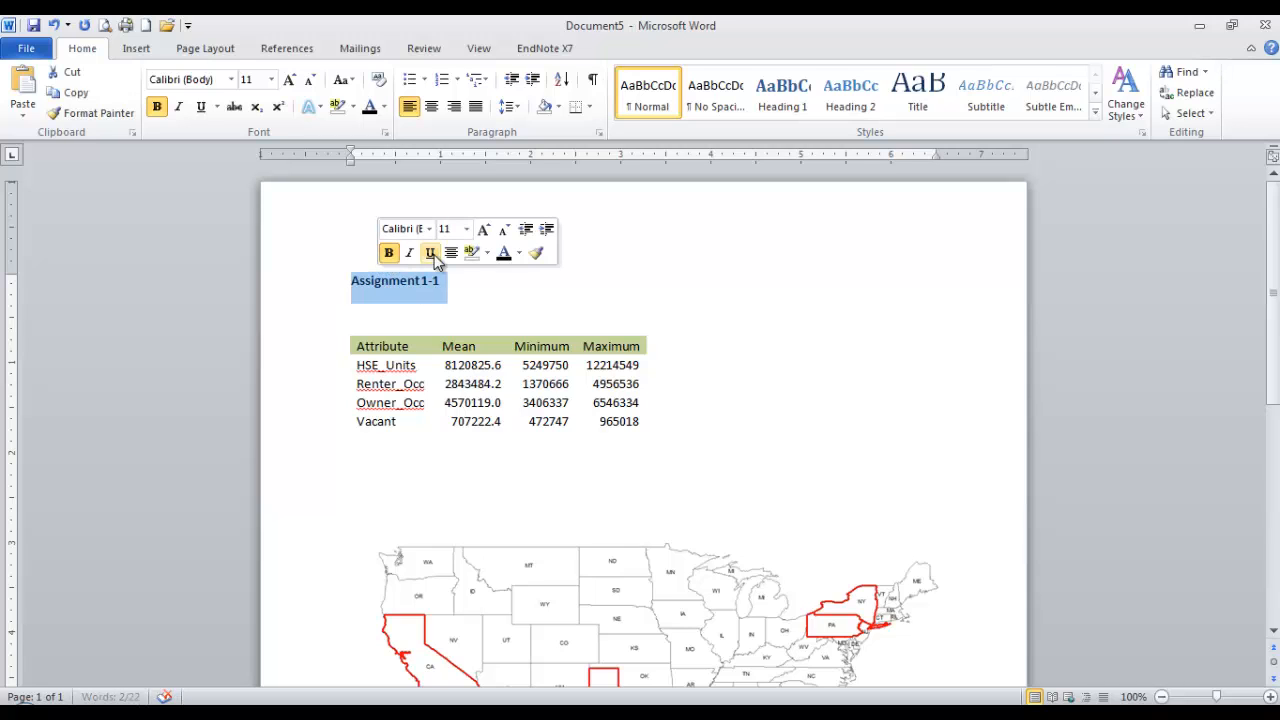
pyautogui.click(453, 310)
pyautogui.press('BackSpace')
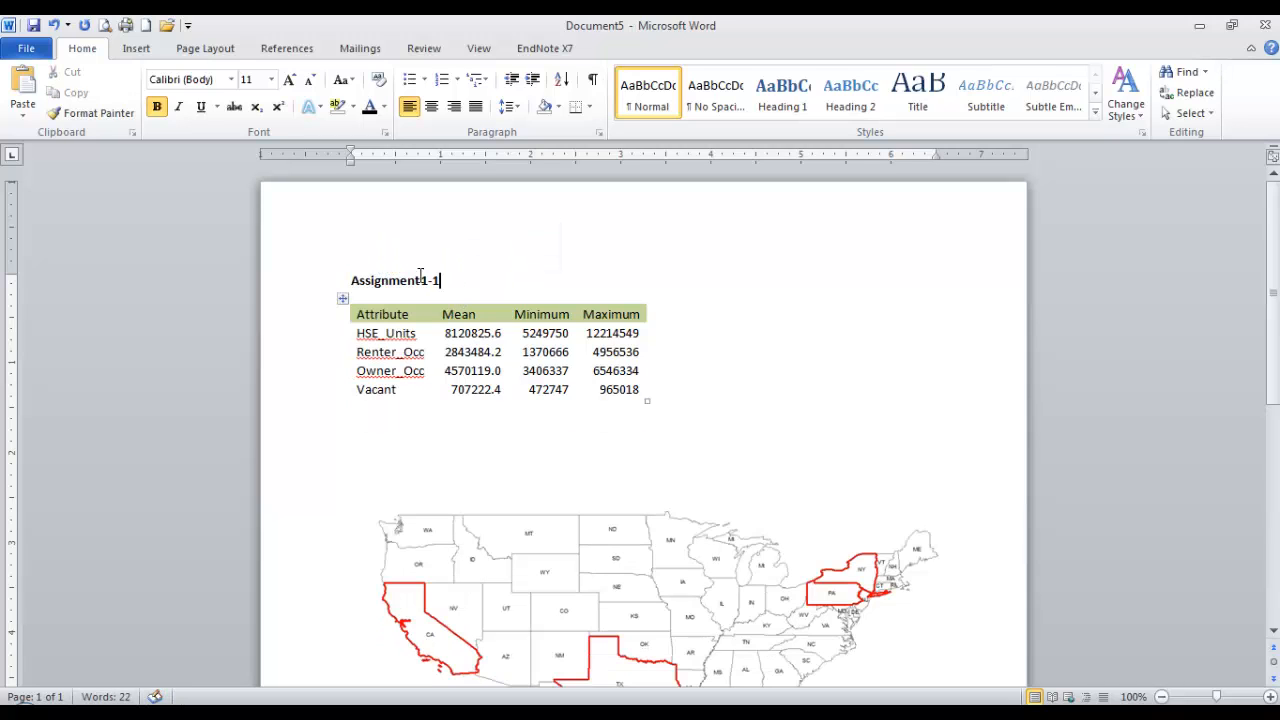
# - Insert a Blank style page header and enter the author's full name in it
pyautogui.click(139, 50)
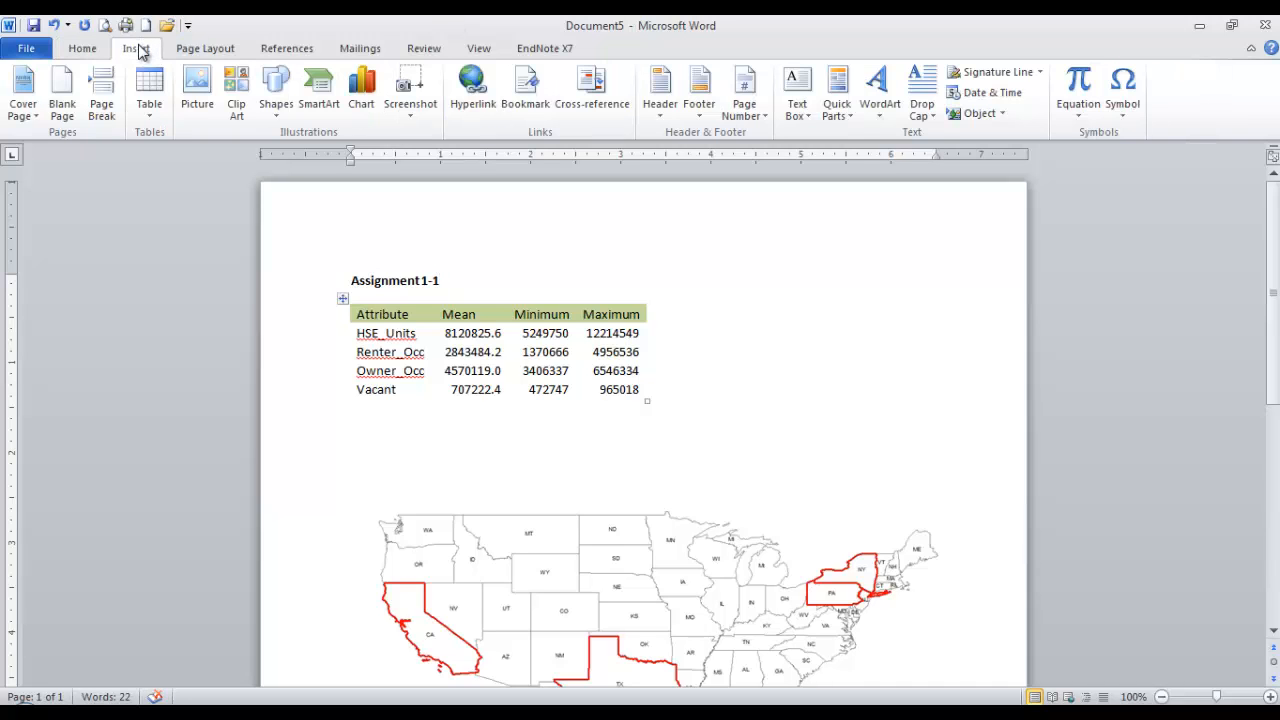
pyautogui.click(664, 95)
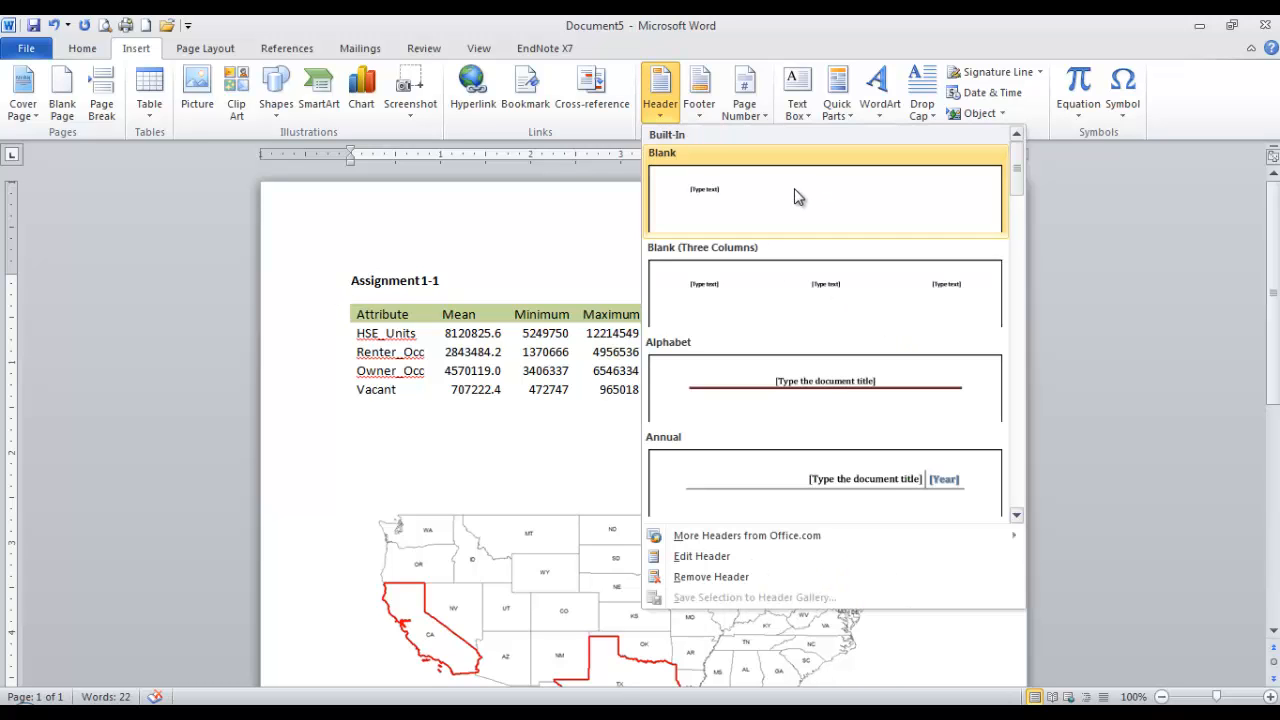
pyautogui.click(794, 188)
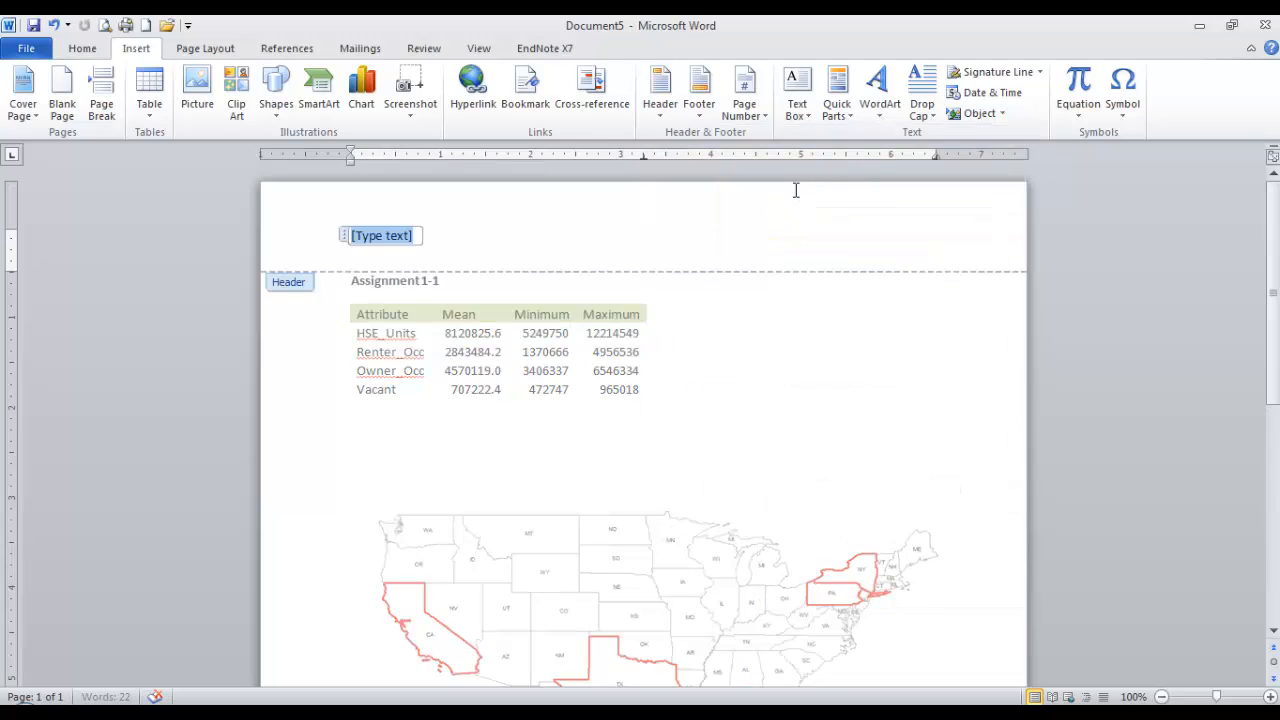
pyautogui.write('qorey B')
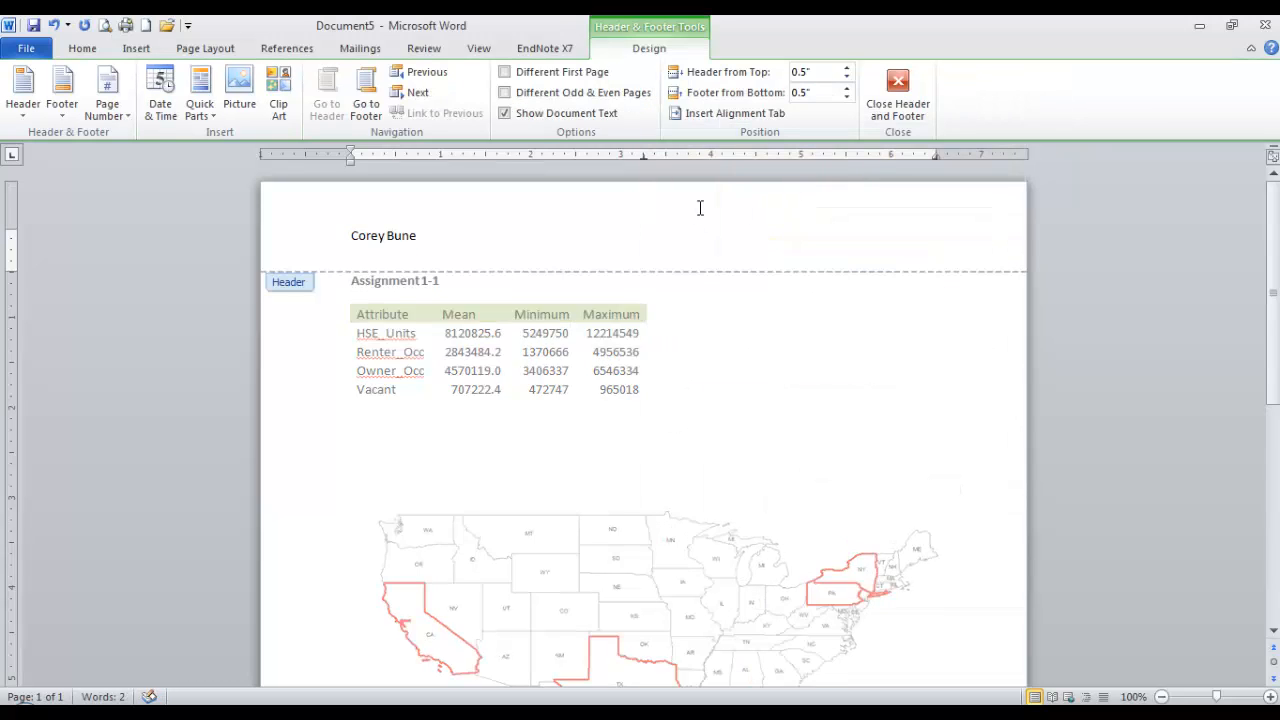
pyautogui.write('une')
pyautogui.press('BackSpace')
pyautogui.write('je Bower')
# - Right-align the author's name in the header and return to the document body
pyautogui.click(84, 50)
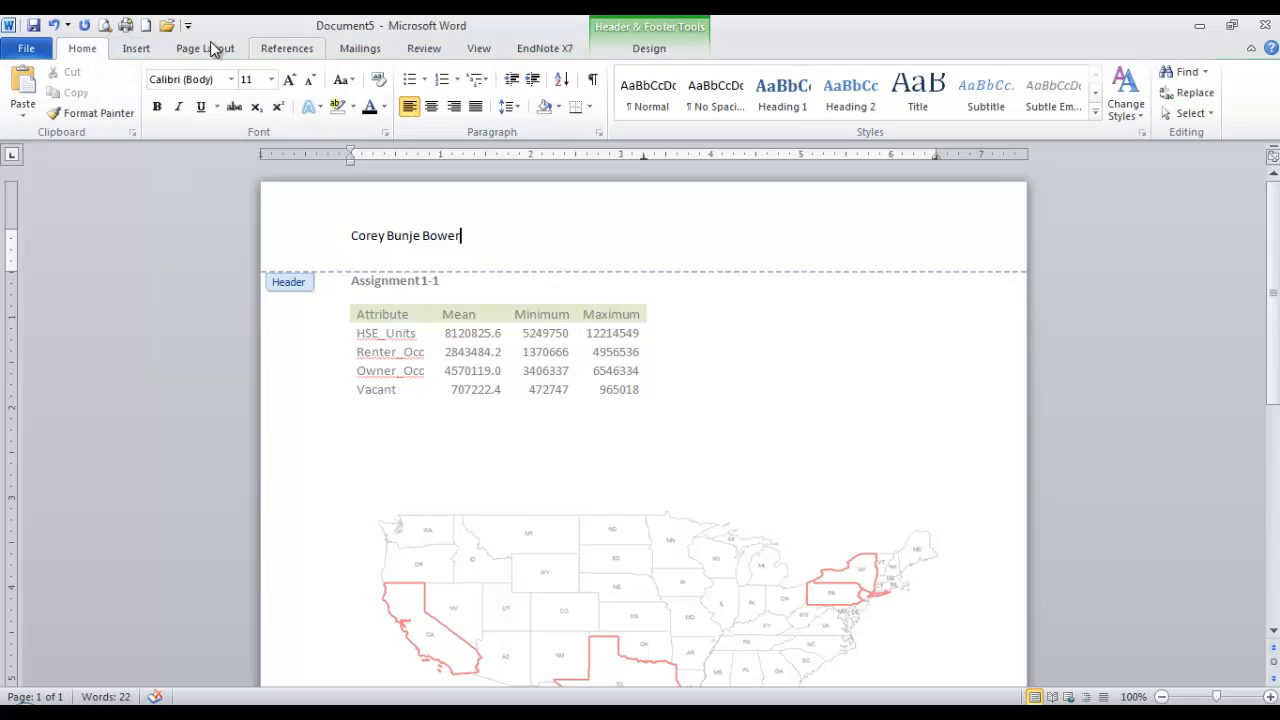
pyautogui.tripleClick(424, 235)
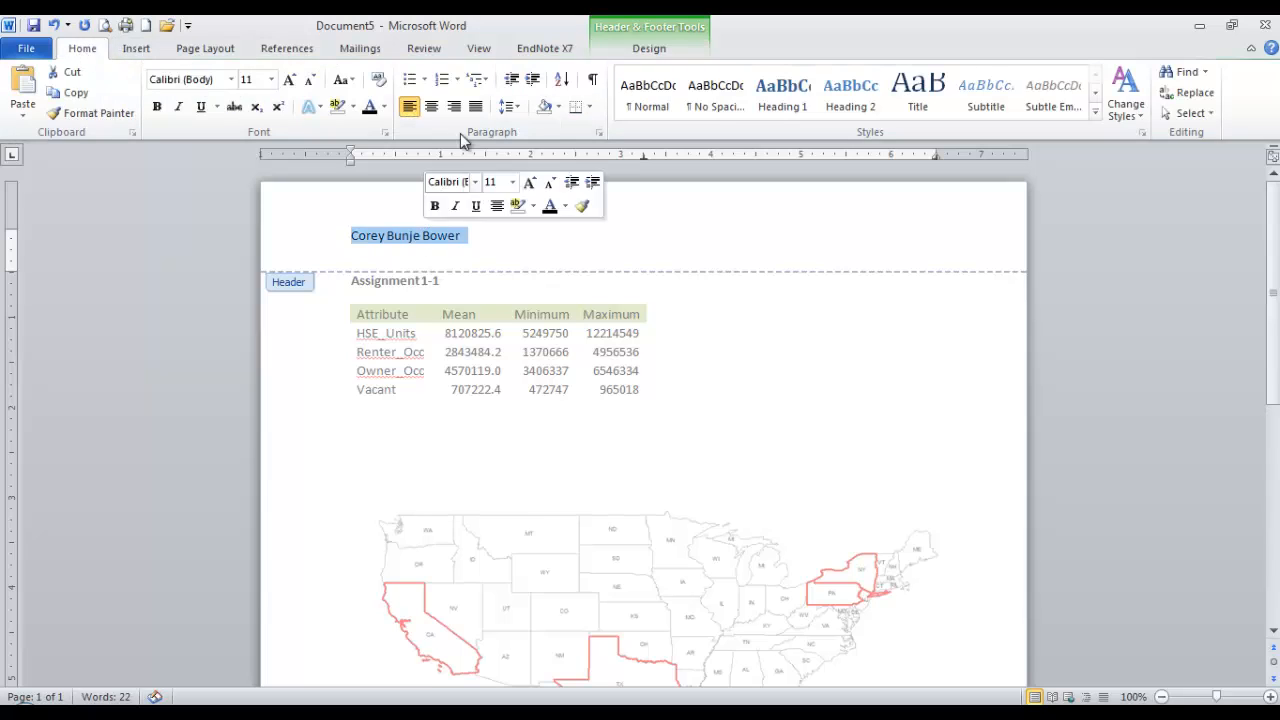
pyautogui.click(455, 107)
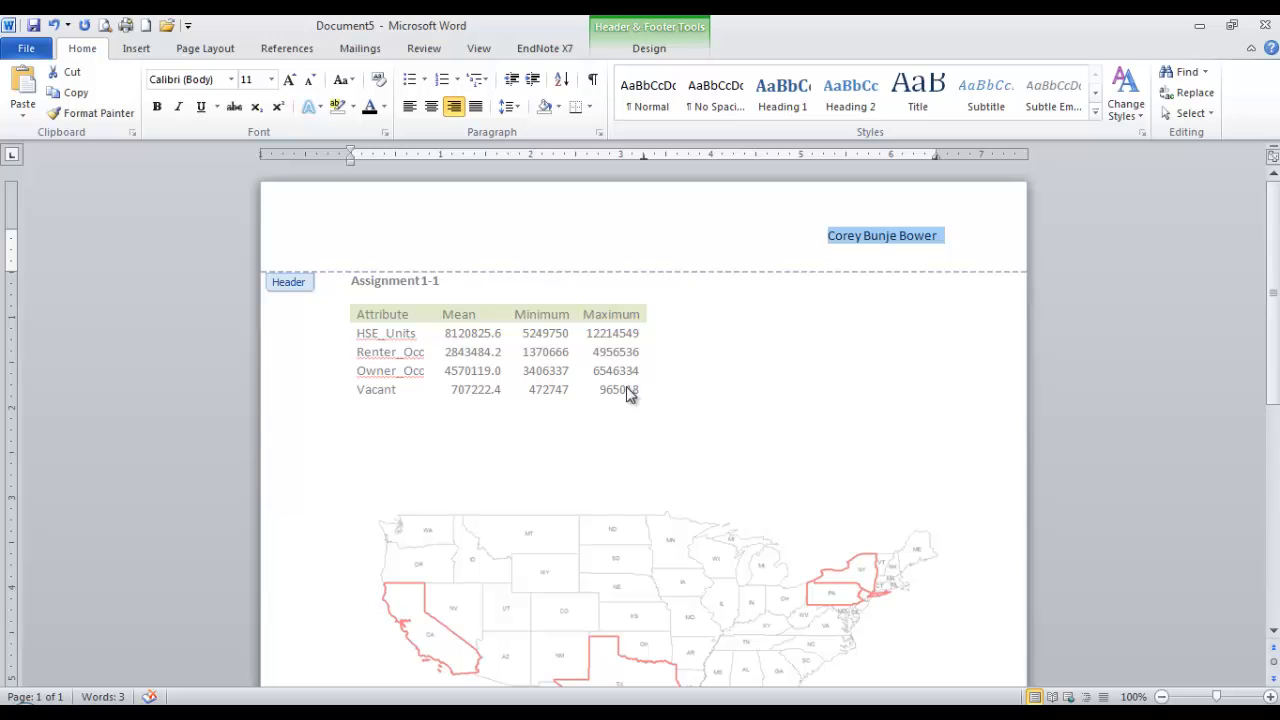
pyautogui.doubleClick(820, 355)
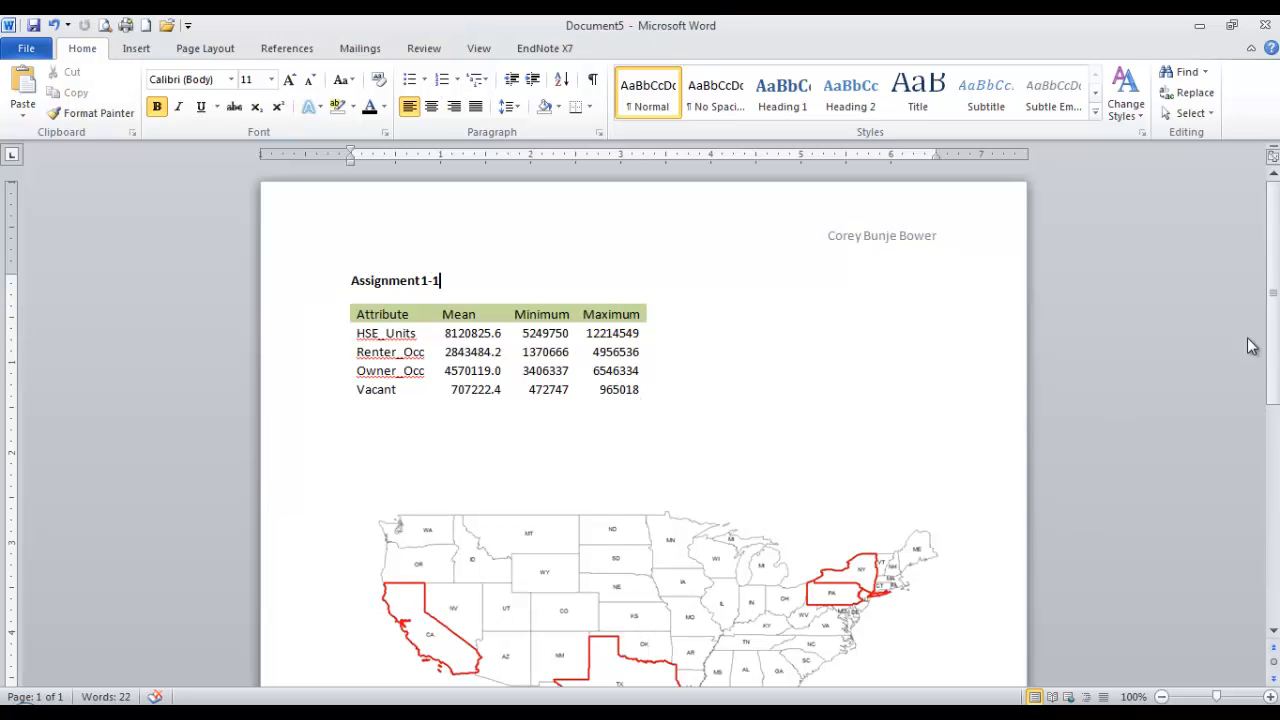
# - Start a new page after the United States map with a page break
pyautogui.moveTo(1273, 341); pyautogui.dragTo(1271, 493)
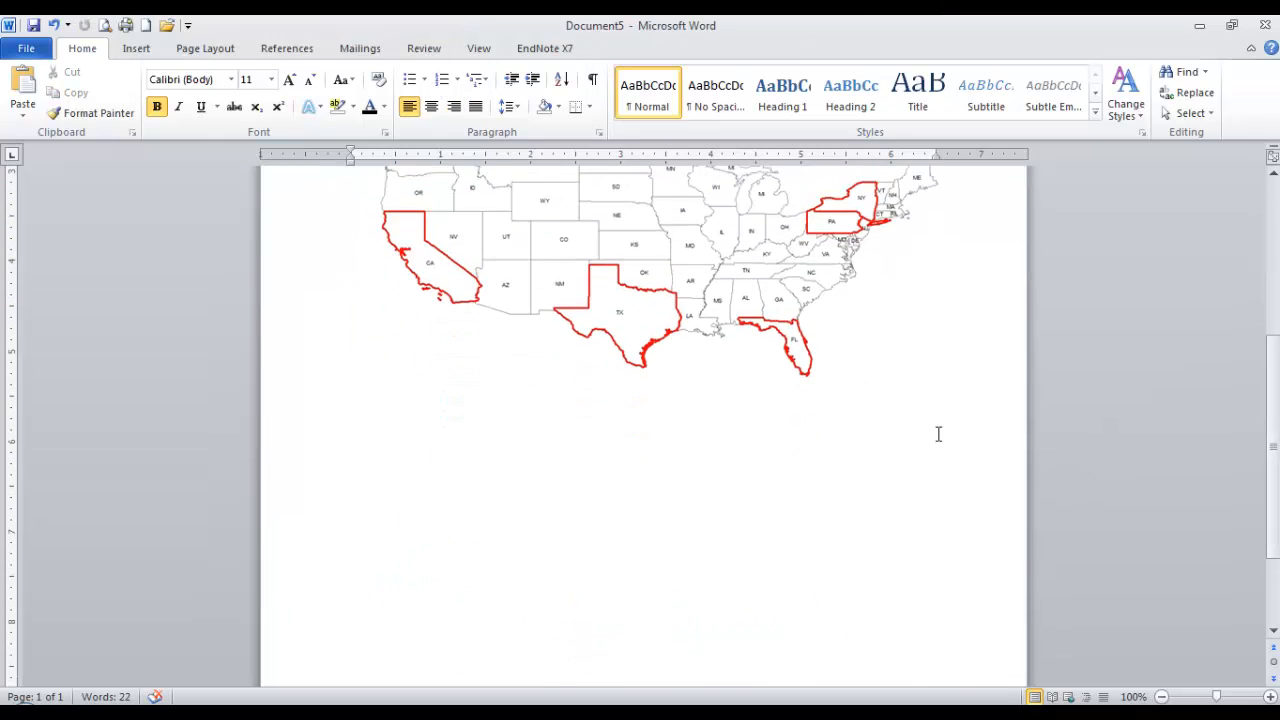
pyautogui.click(858, 461)
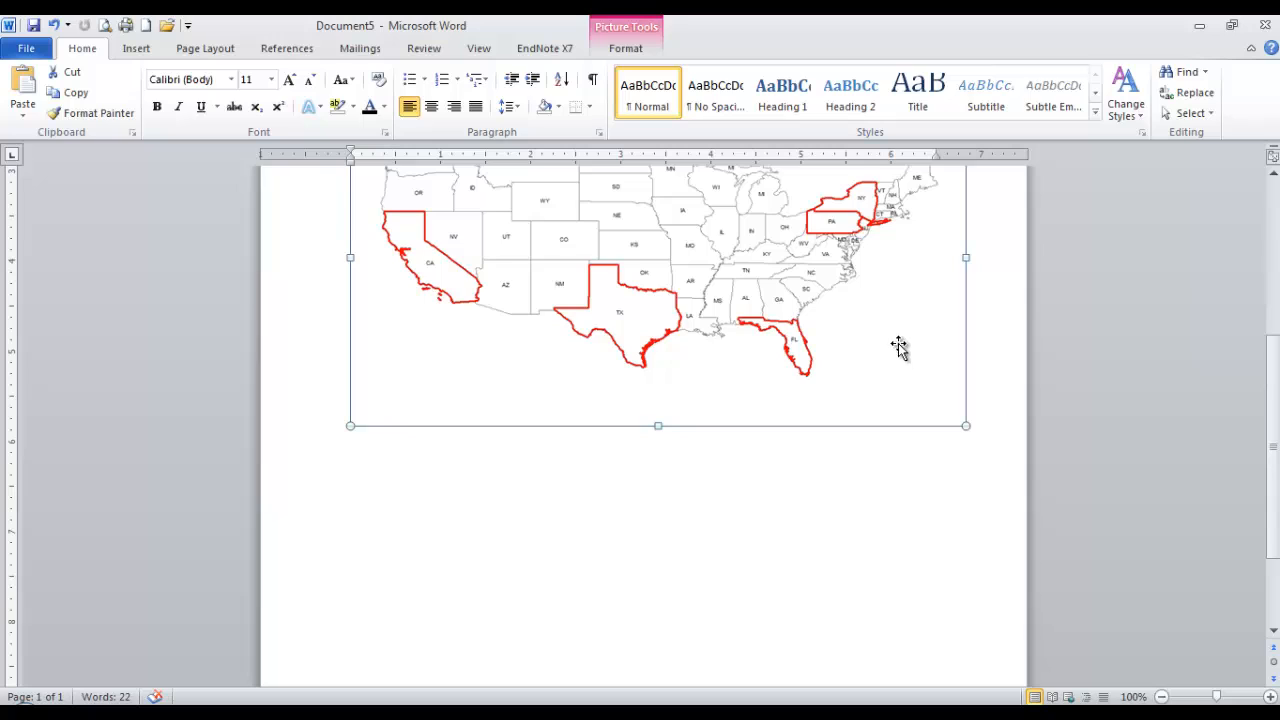
pyautogui.click(988, 357)
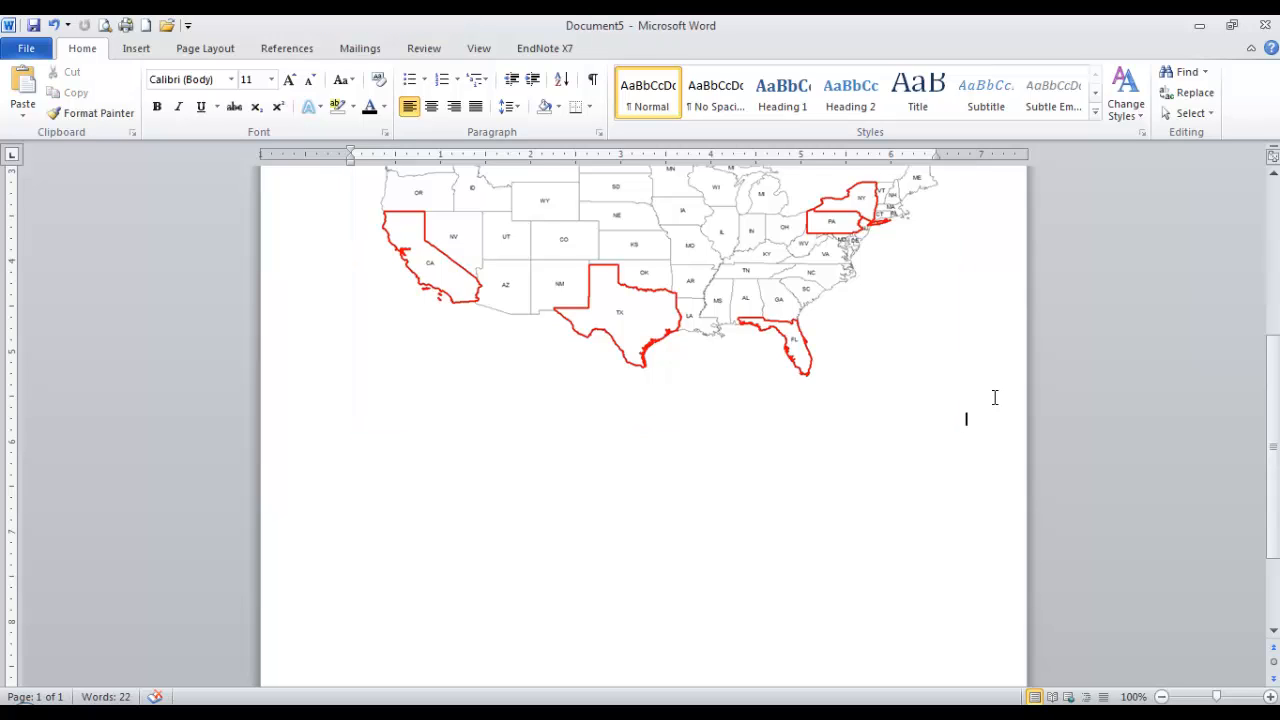
pyautogui.press('Return')
pyautogui.press('Return')
pyautogui.hotkey('ctrl', 'Return')
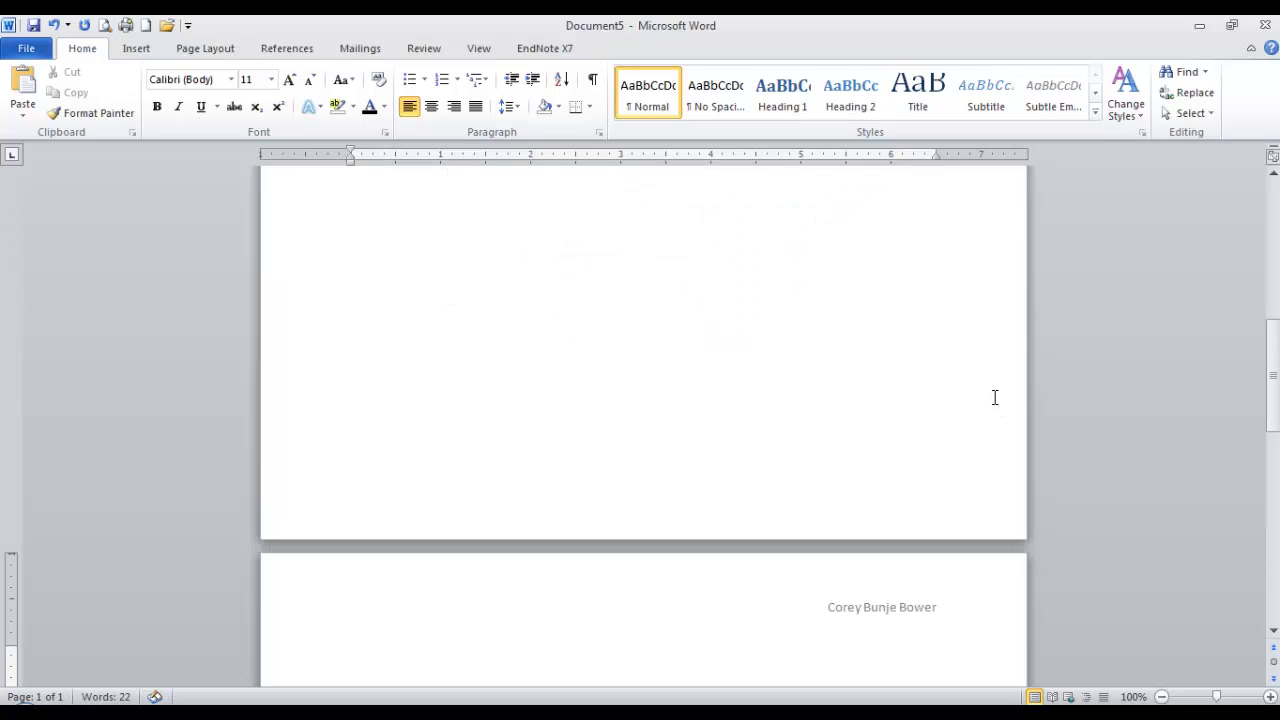
# - Add the bold heading "Assignment 1-2" at the start of the second page
pyautogui.write('Assignment10-2')
pyautogui.scroll(-1, 995, 397)
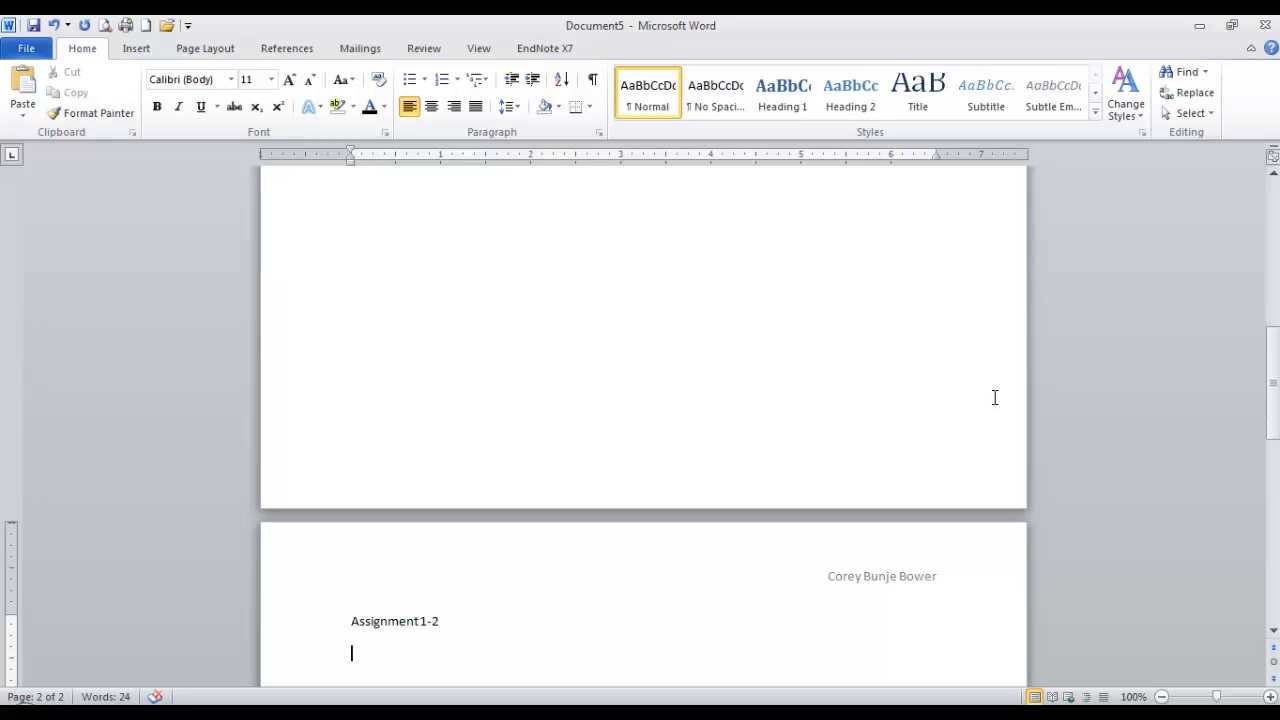
pyautogui.tripleClick(380, 622)
pyautogui.click(388, 597)
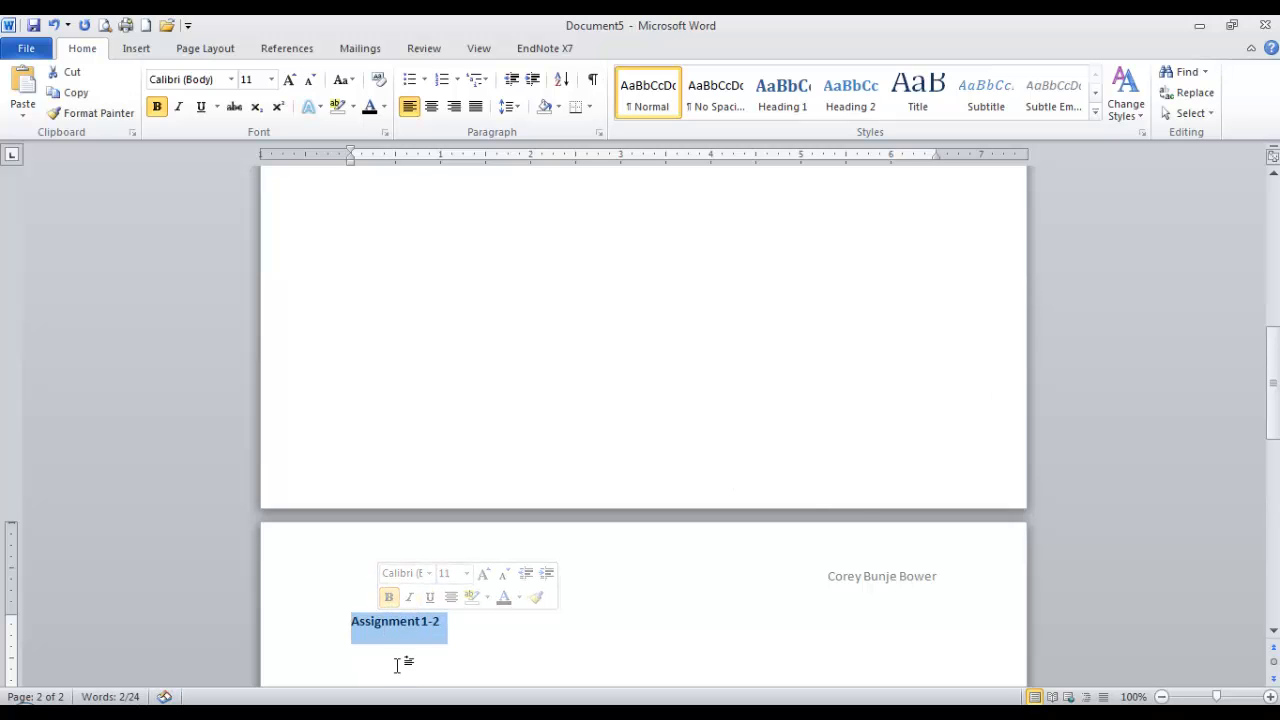
pyautogui.click(400, 663)
# - Insert the exported "1-2 final" map picture from the Chapter1 folder below the Assignment 1-2 heading
pyautogui.scroll(-4, 768, 480)
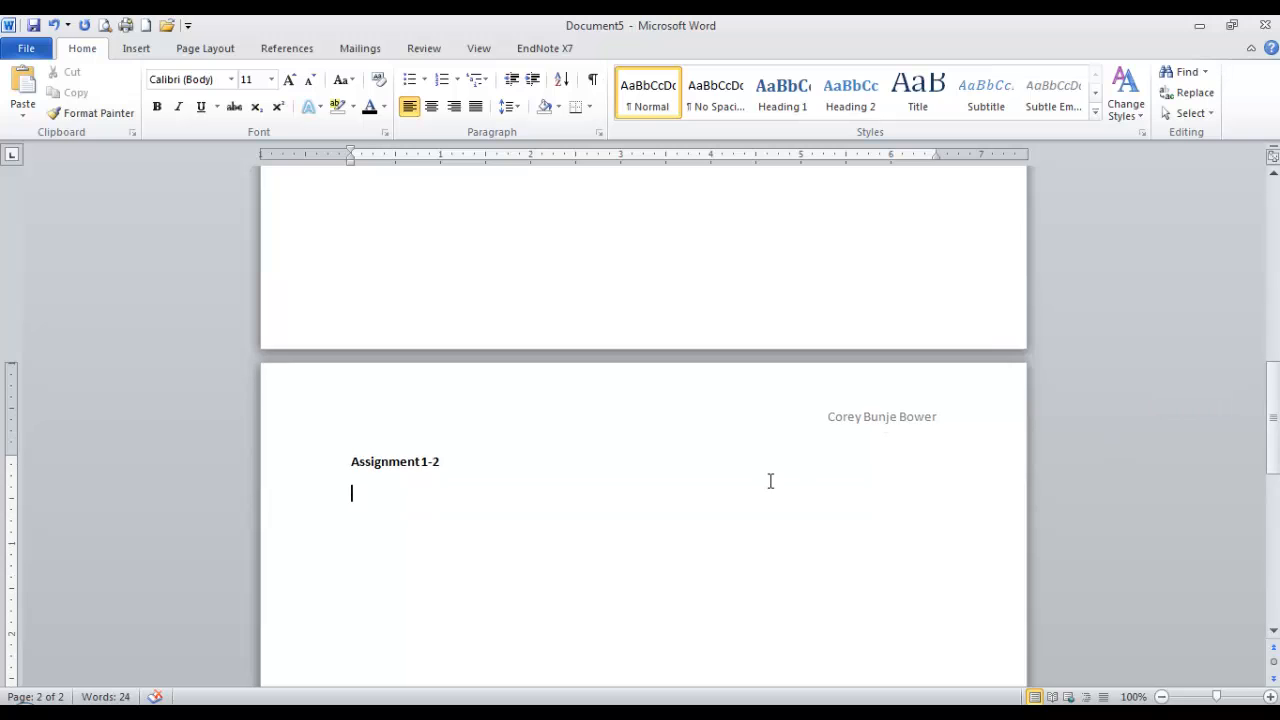
pyautogui.click(120, 50)
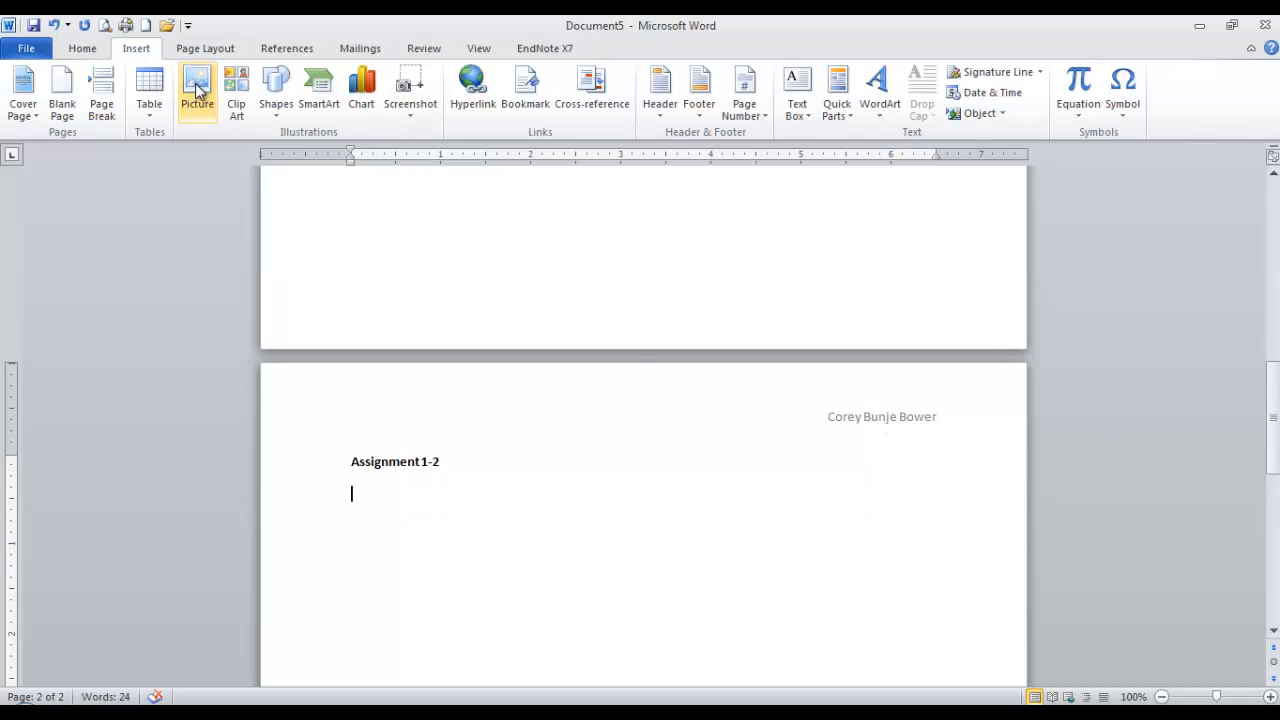
pyautogui.click(196, 85)
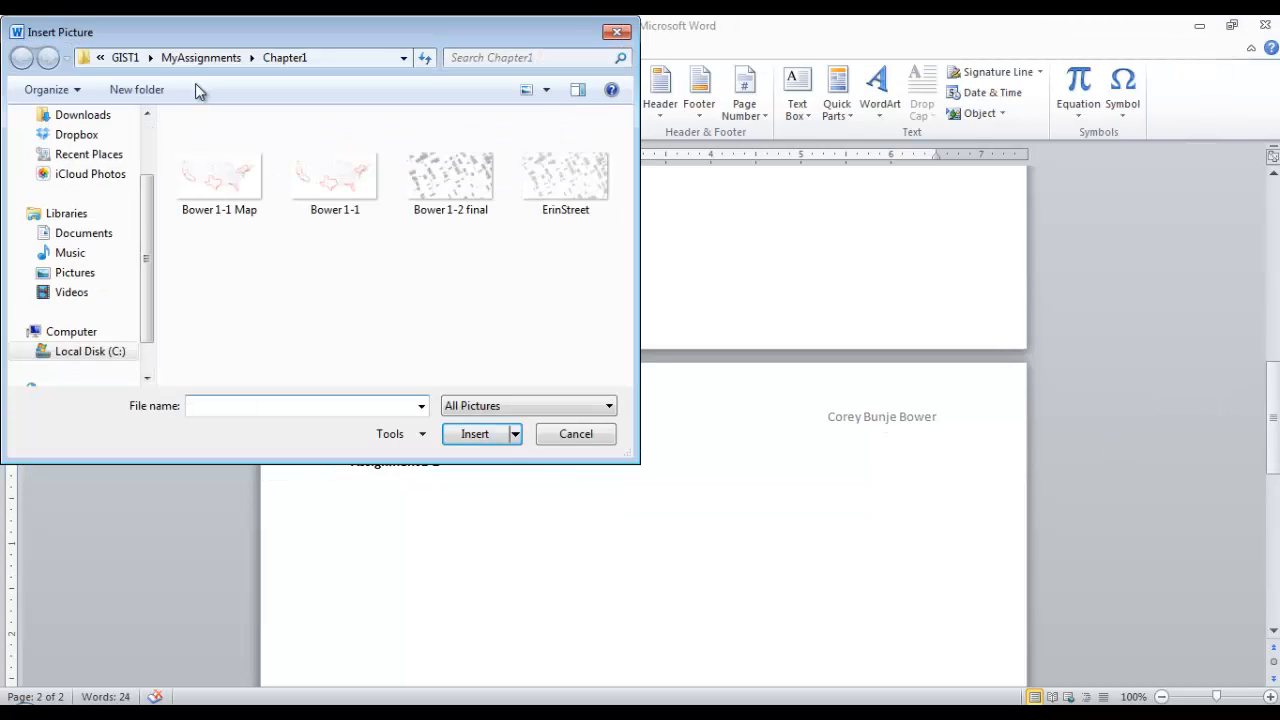
pyautogui.doubleClick(466, 200)
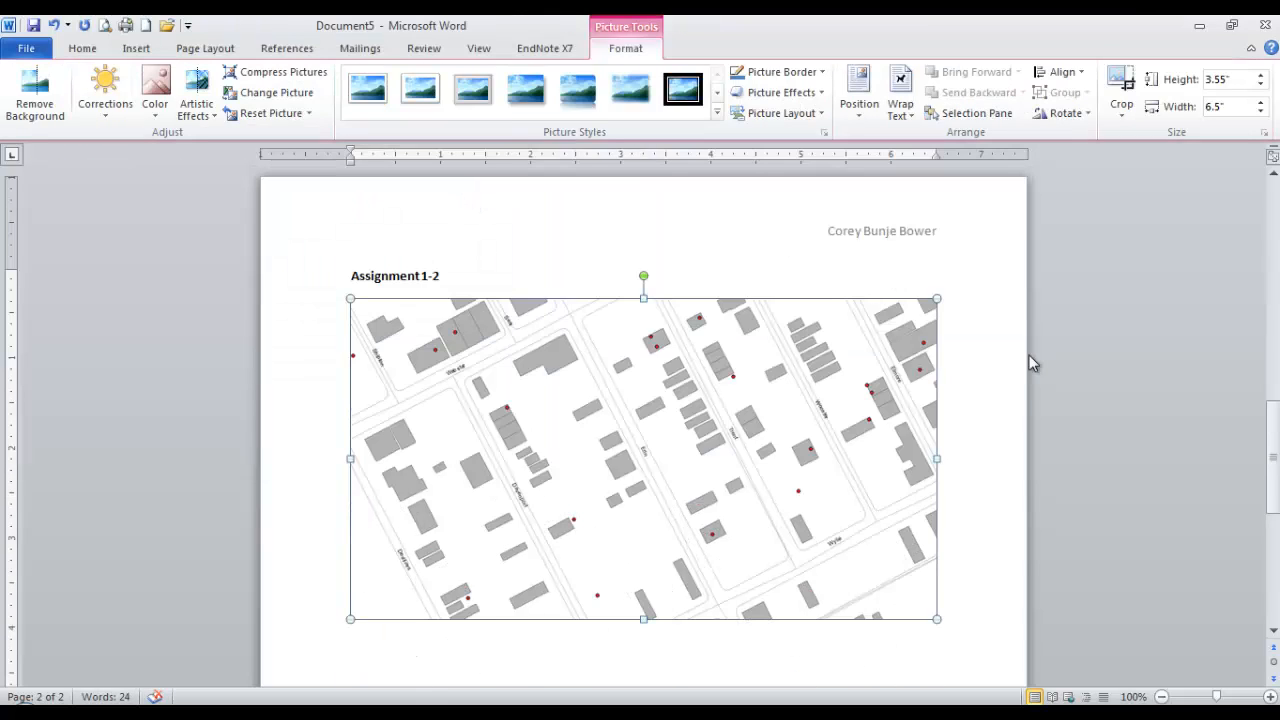
# - Save the report as a Word document in the Chapter1 folder, using the existing files' surname prefix followed by "Chapters1-2final"
pyautogui.click(32, 53)
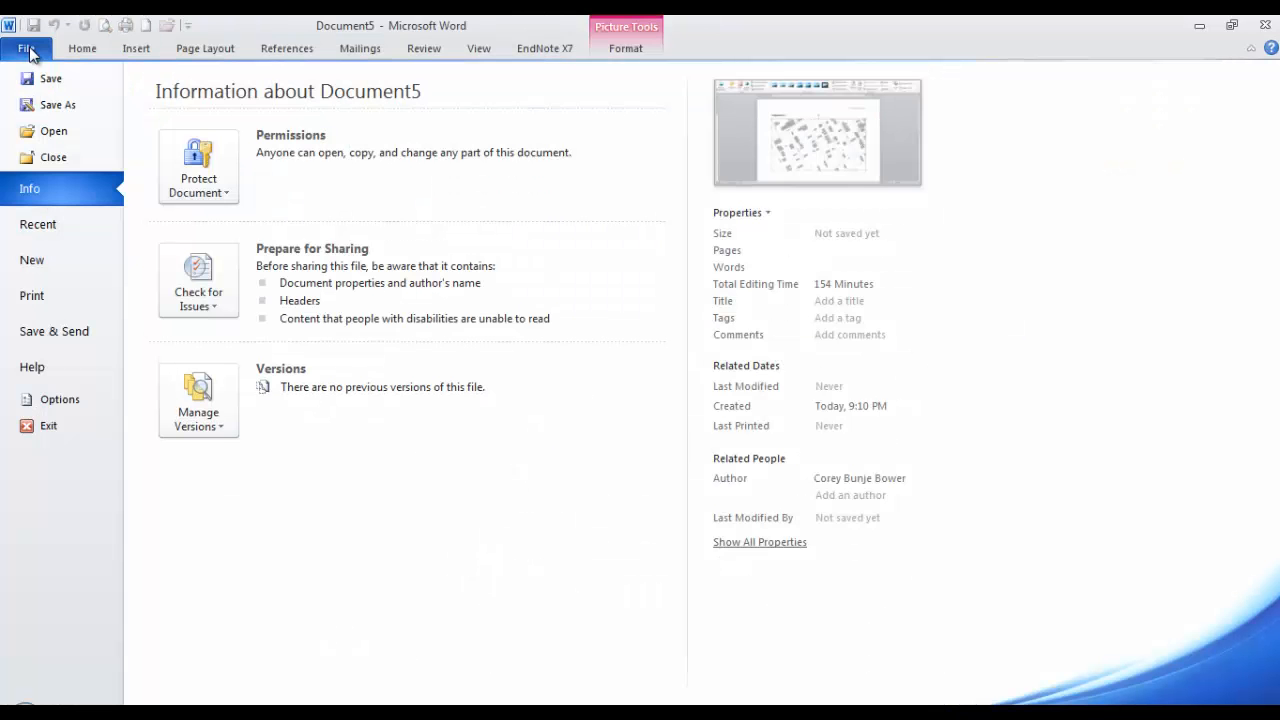
pyautogui.click(38, 104)
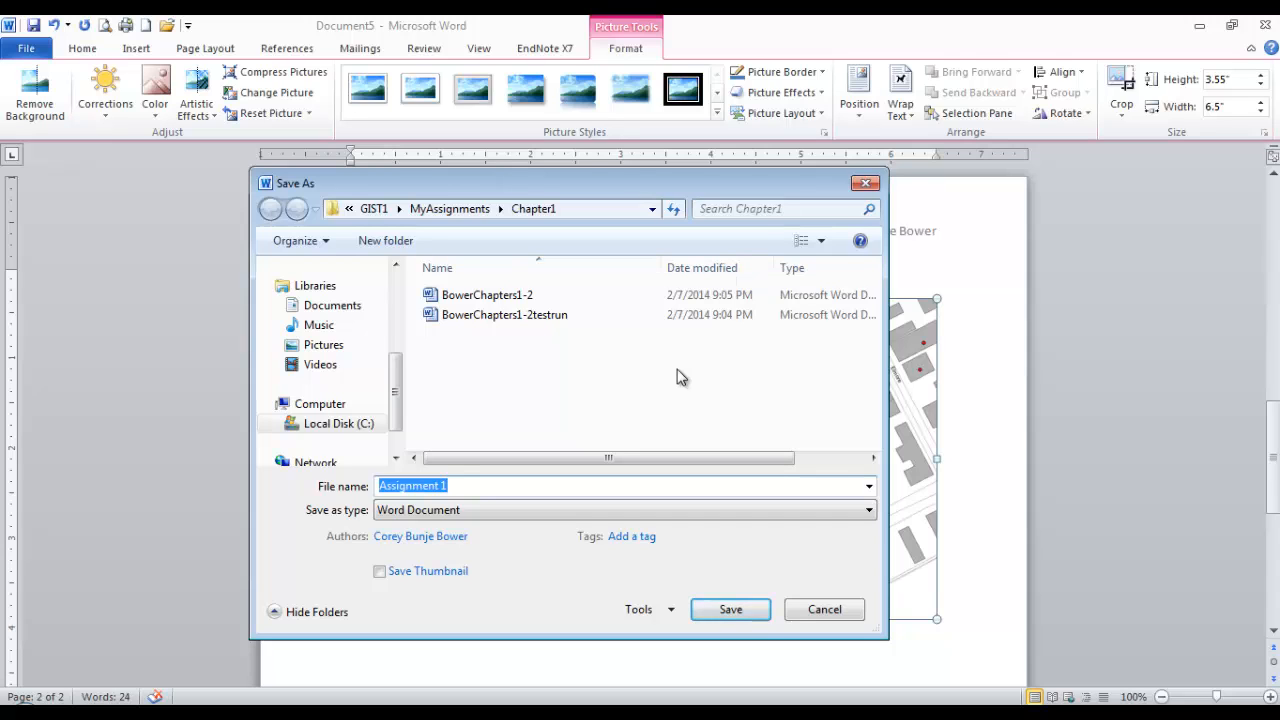
pyautogui.click(516, 296)
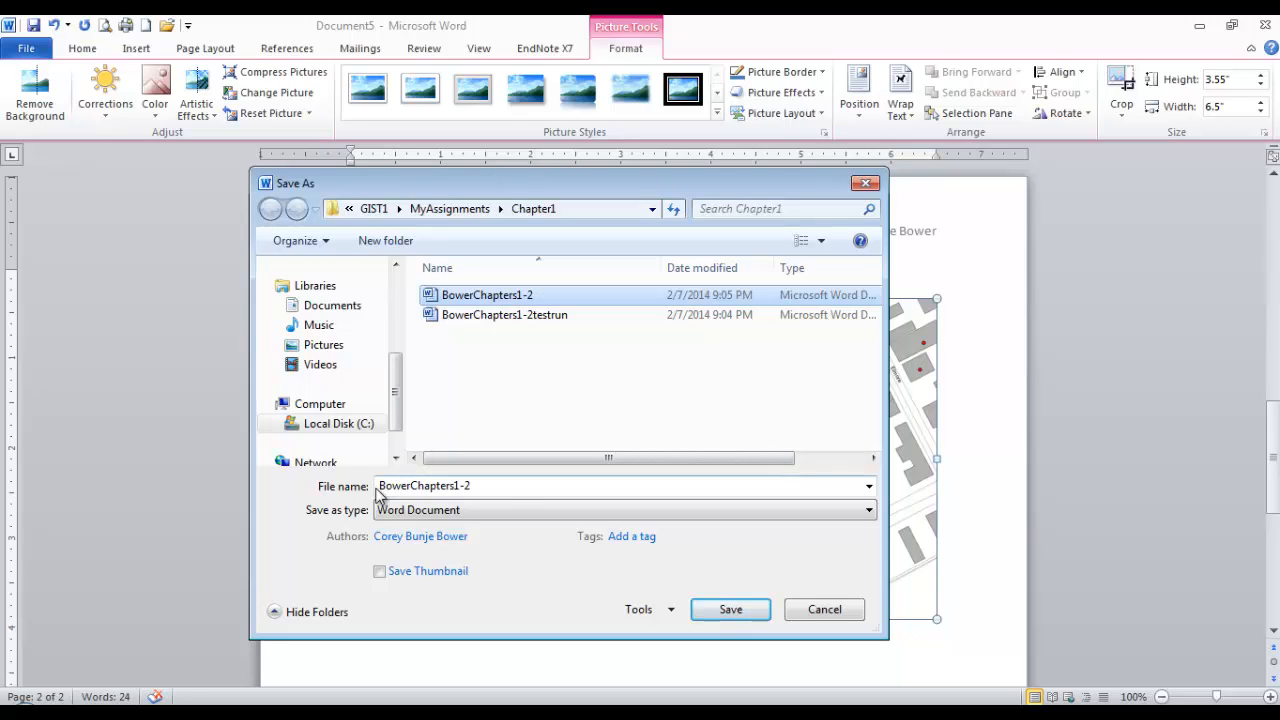
pyautogui.click(542, 485)
pyautogui.click(542, 485)
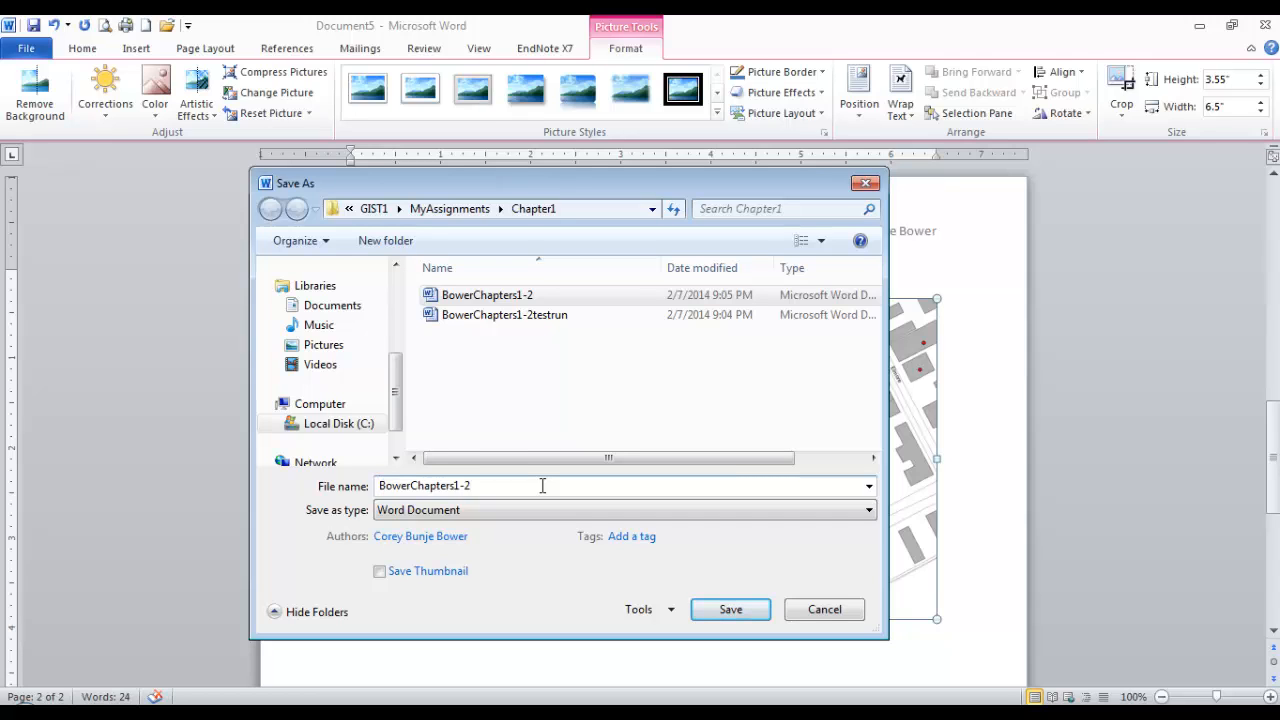
pyautogui.write('final')
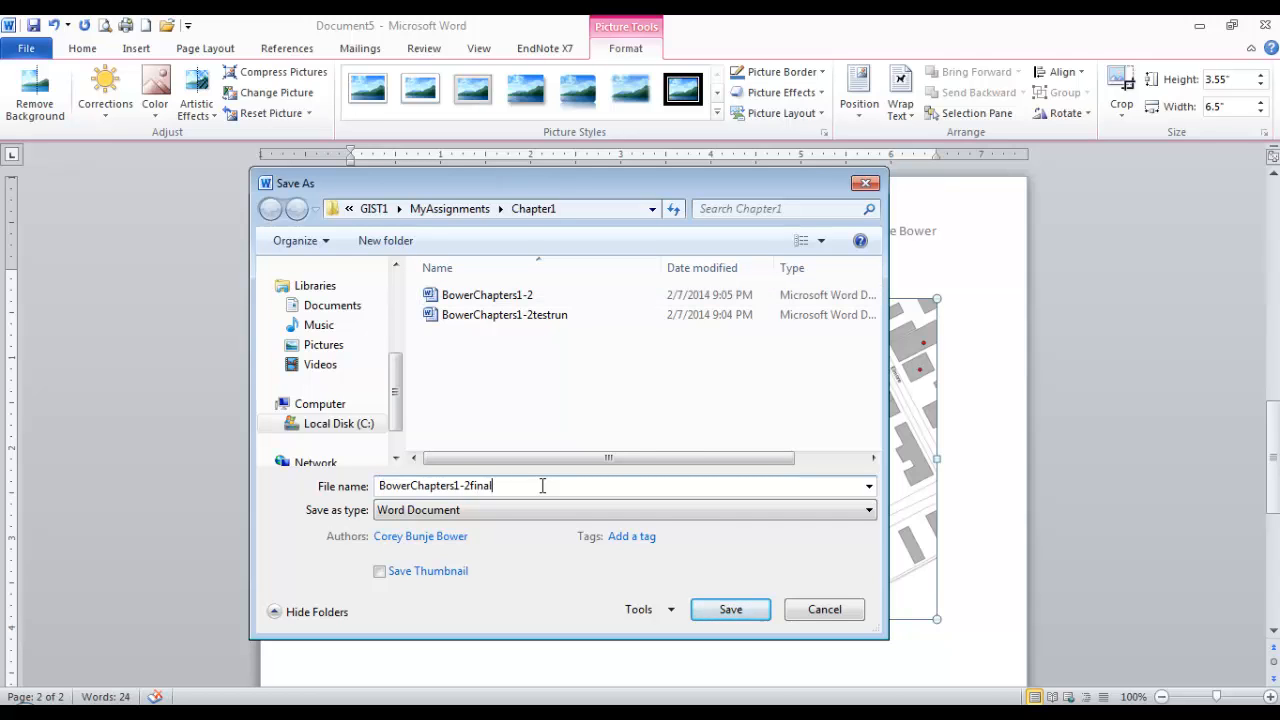
pyautogui.press('Return')
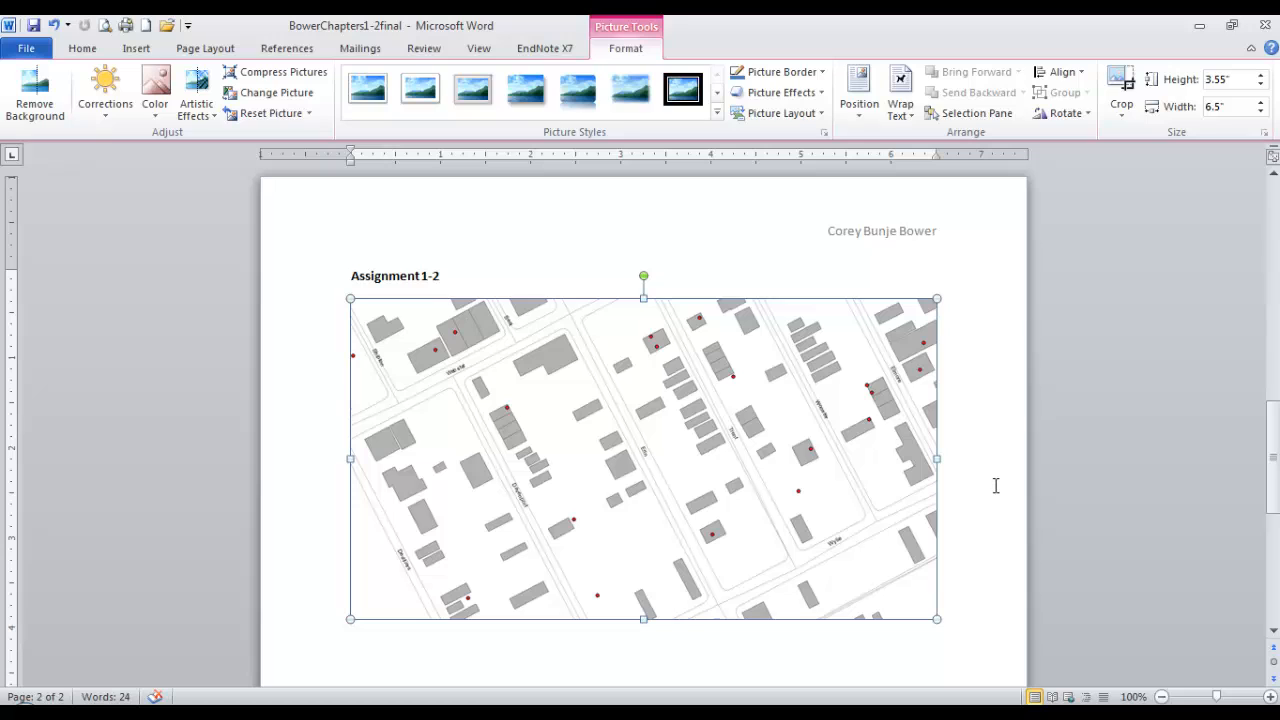
# - Deselect the inserted map picture and add a new blank line after it
pyautogui.click(1007, 590)
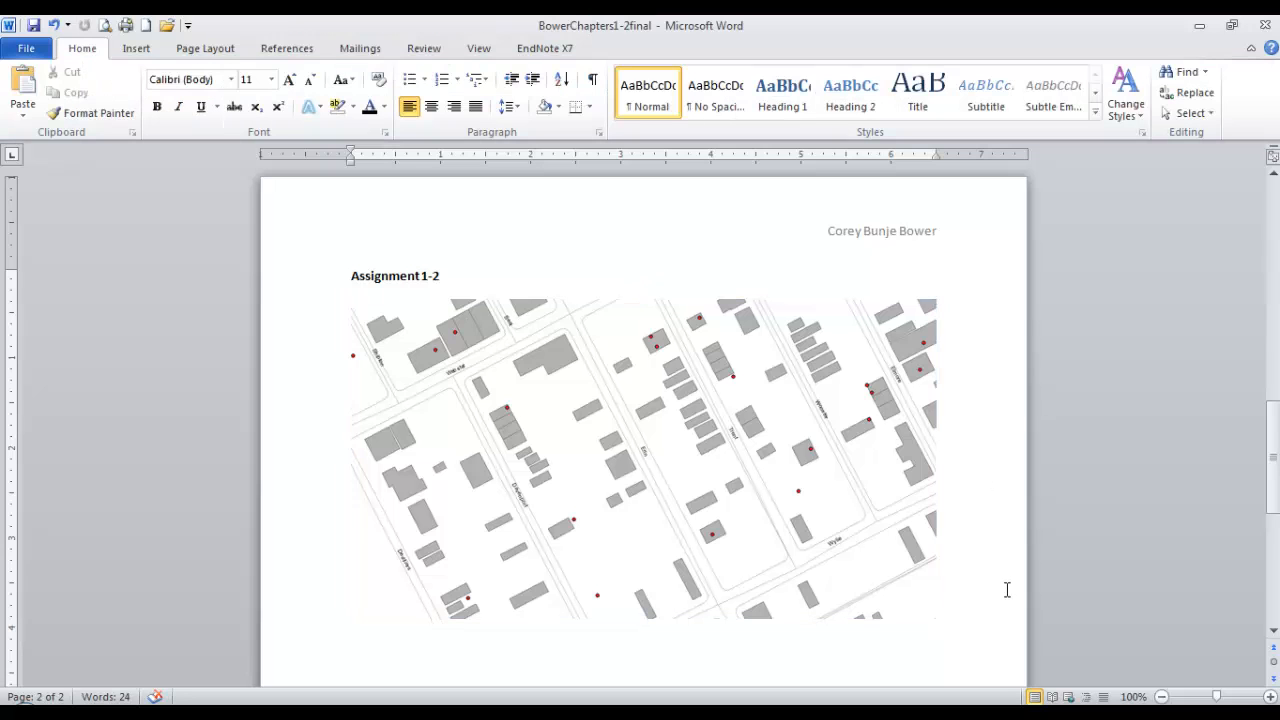
pyautogui.press('Up')
pyautogui.press('Down')
pyautogui.press('Return')
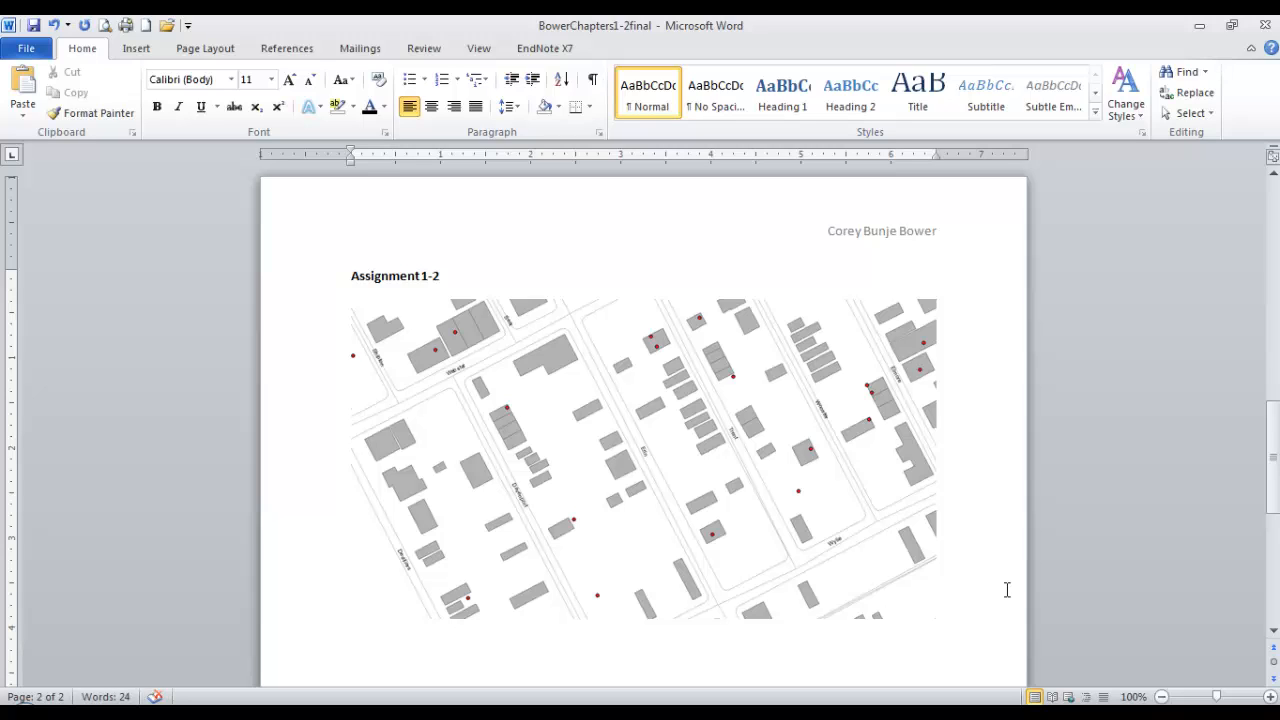